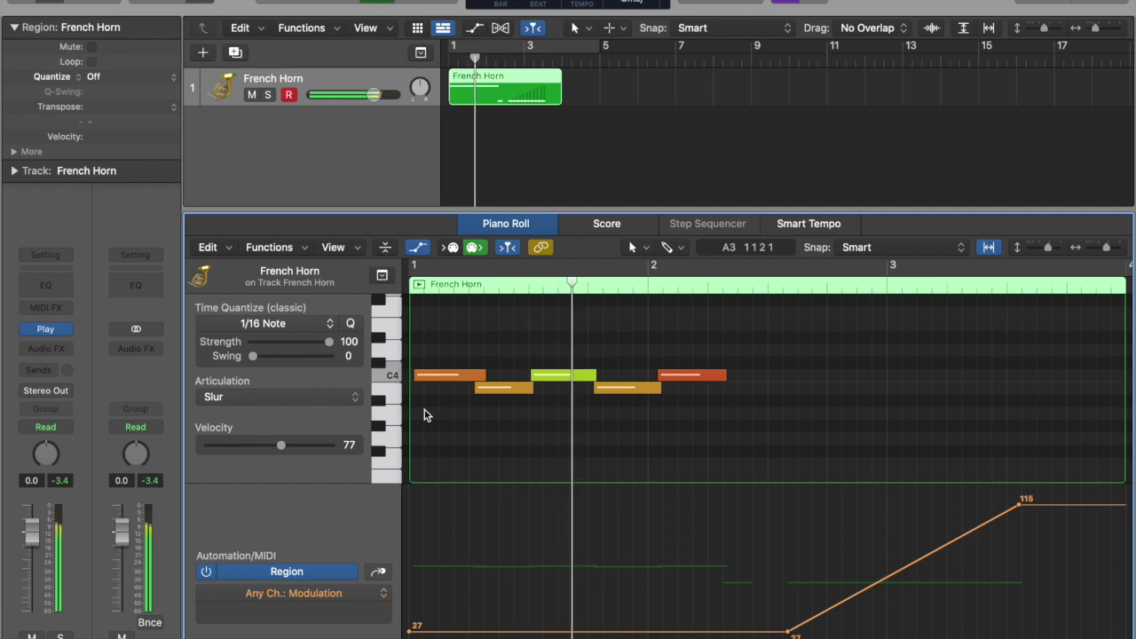
Step: Examine the French Horn region's notes in the Piano Roll and the articulation choices for the second note
scroll(707, 383, down, 4)
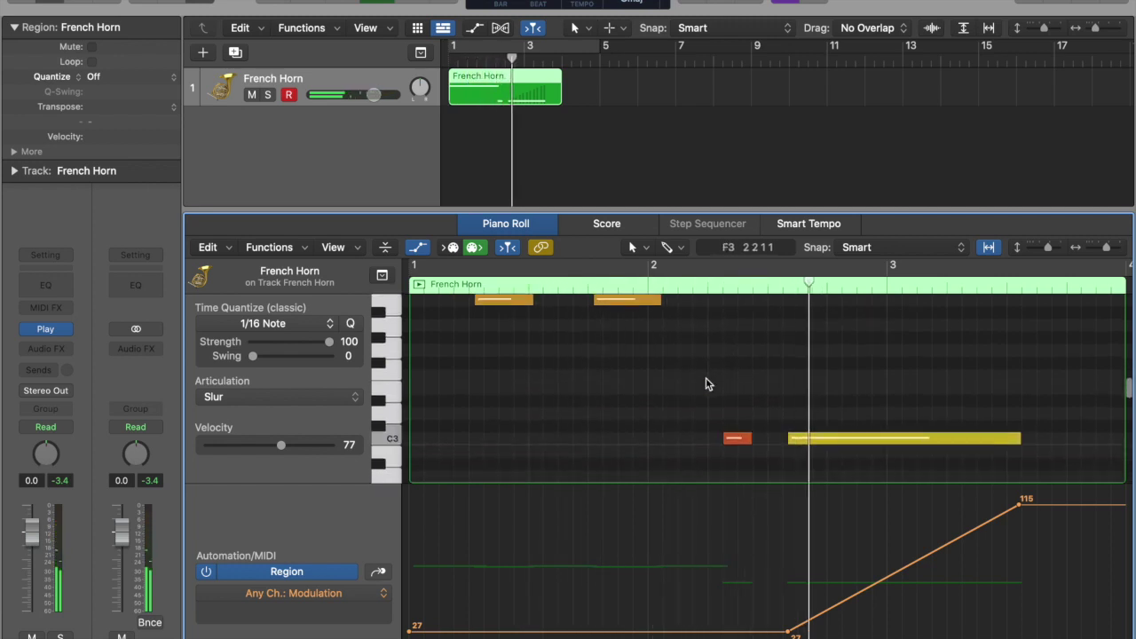
key(XF86AudioRaiseVolume)
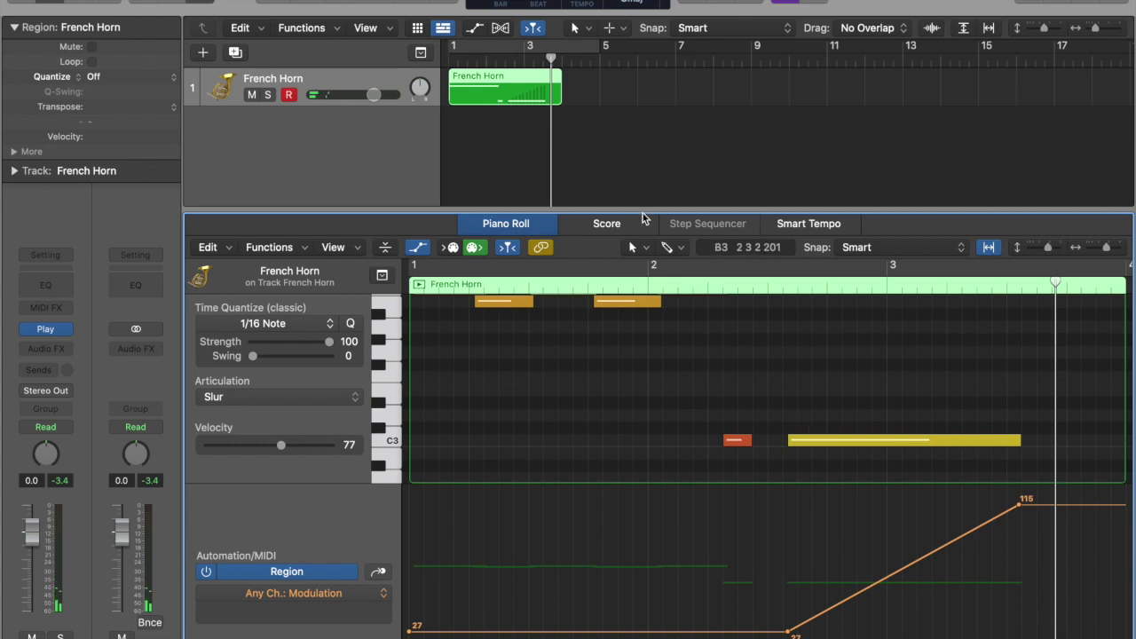
scroll(545, 348, up, 2)
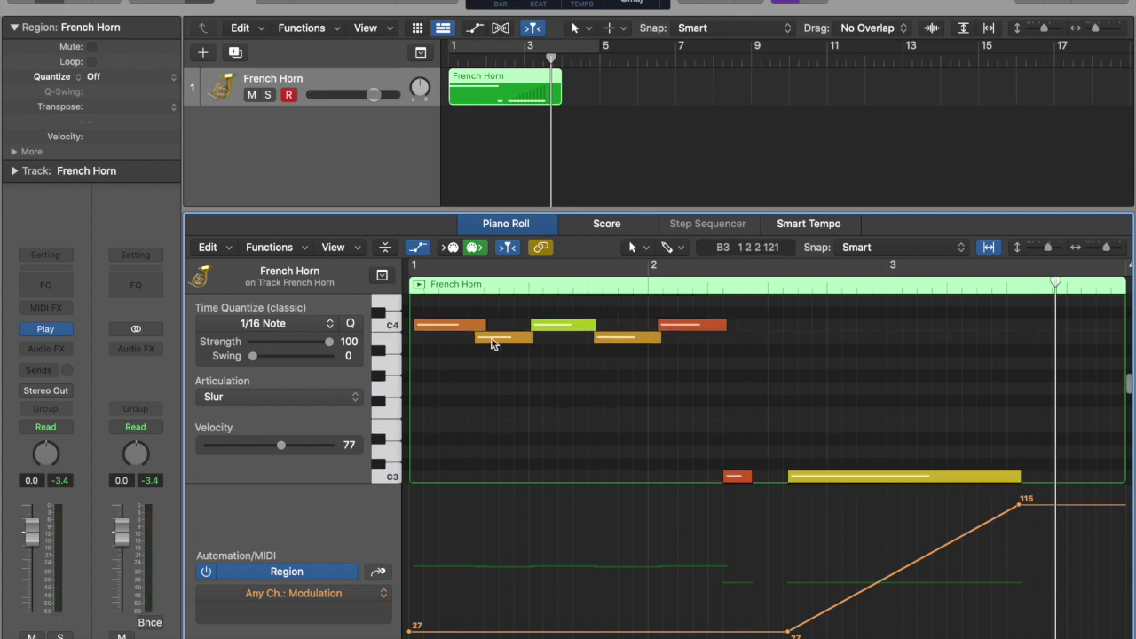
right_click(495, 339)
mouse_move(548, 435)
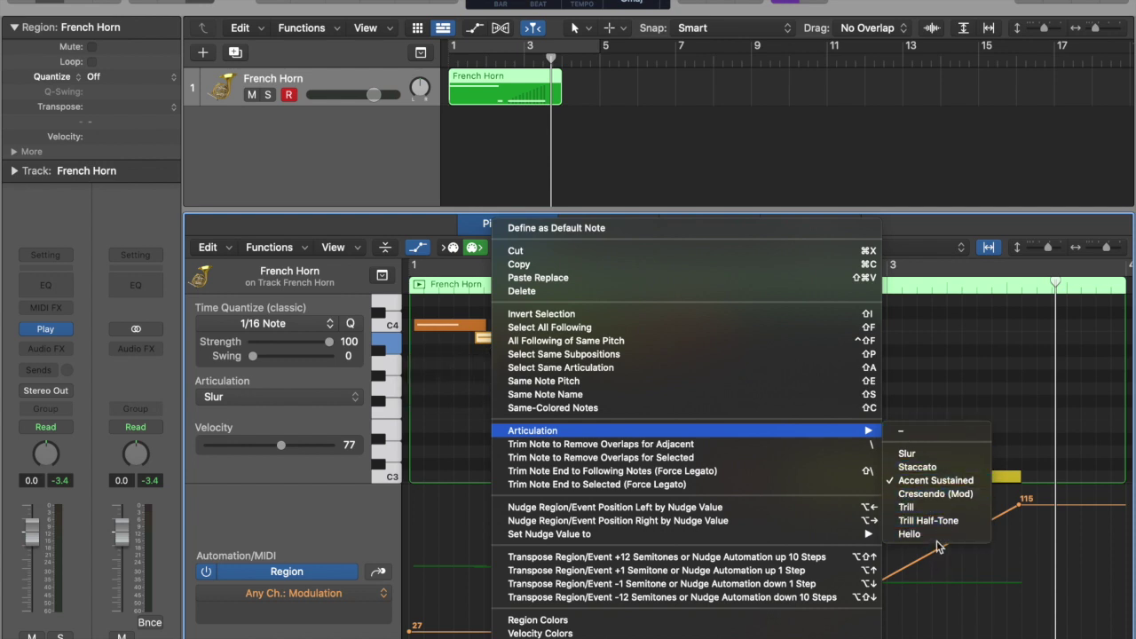
click(589, 215)
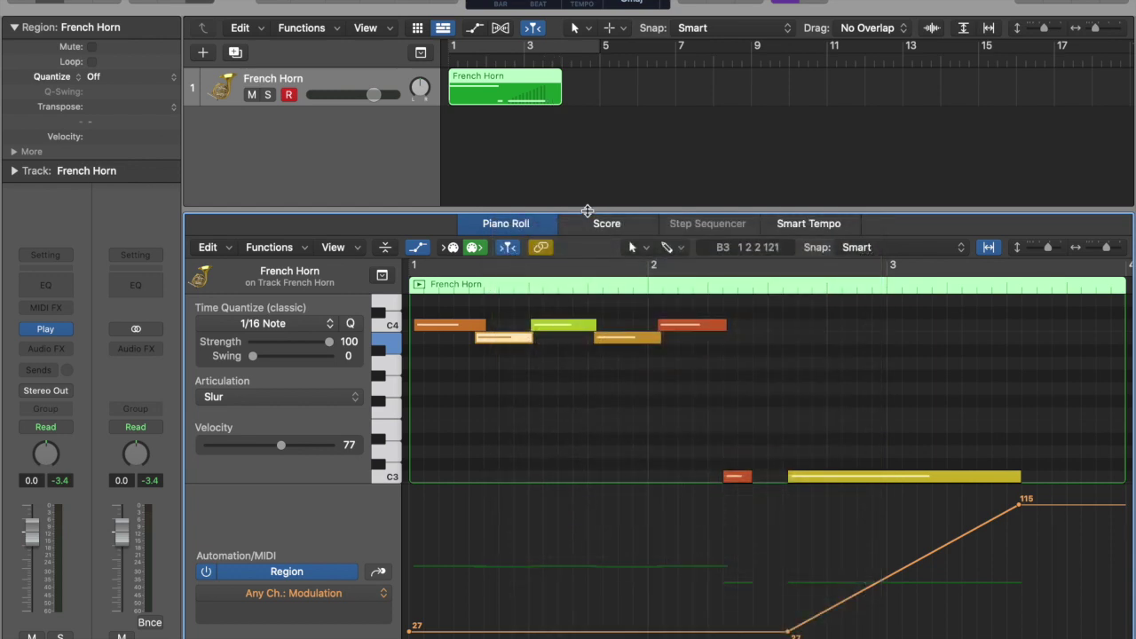
Step: Close the editor and create one software instrument track that uses the East West Play AU instrument
key(e)
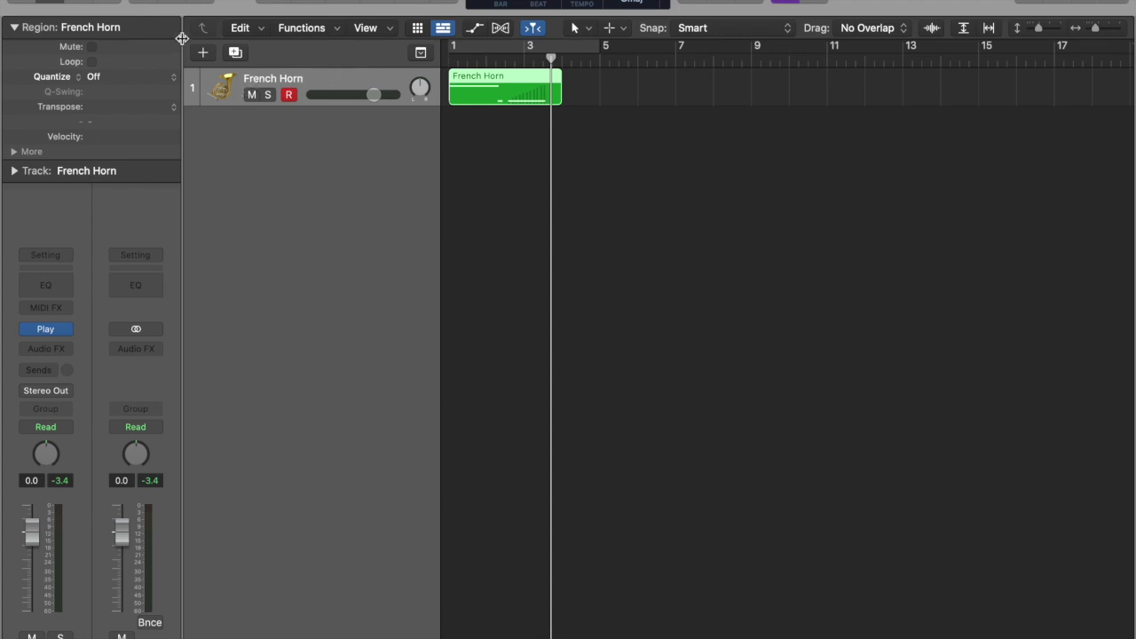
click(204, 53)
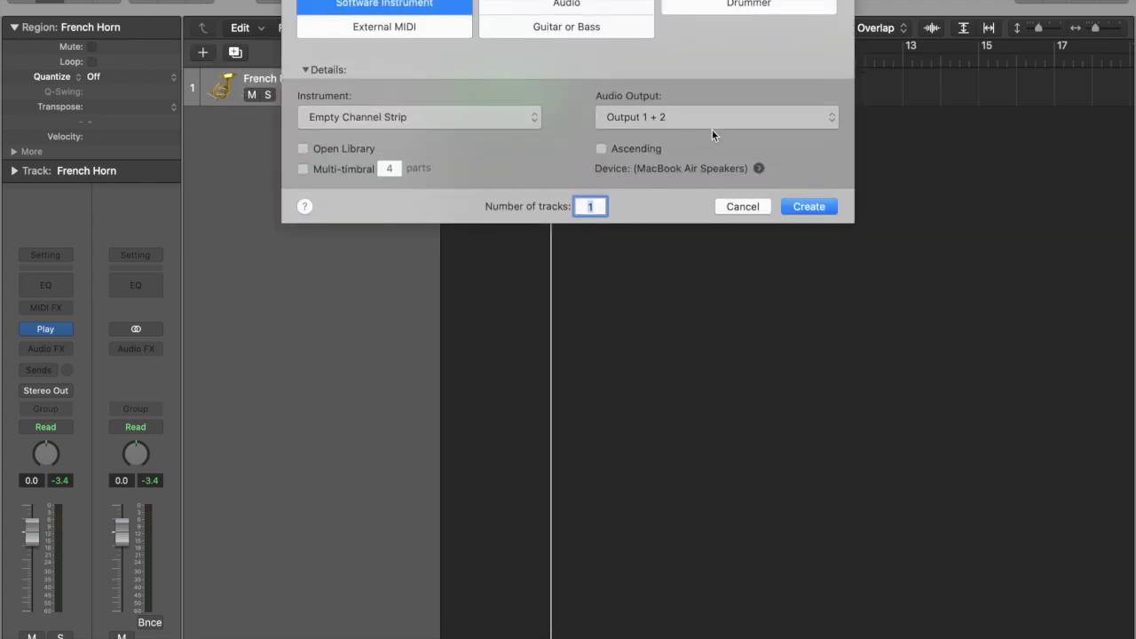
click(419, 118)
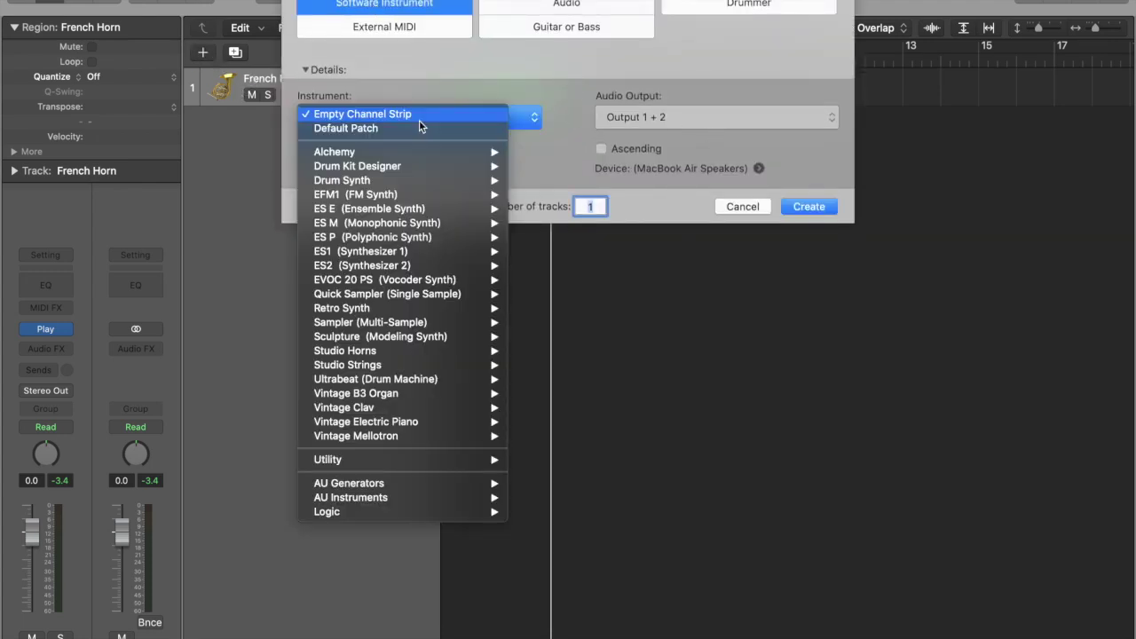
mouse_move(436, 497)
mouse_move(573, 512)
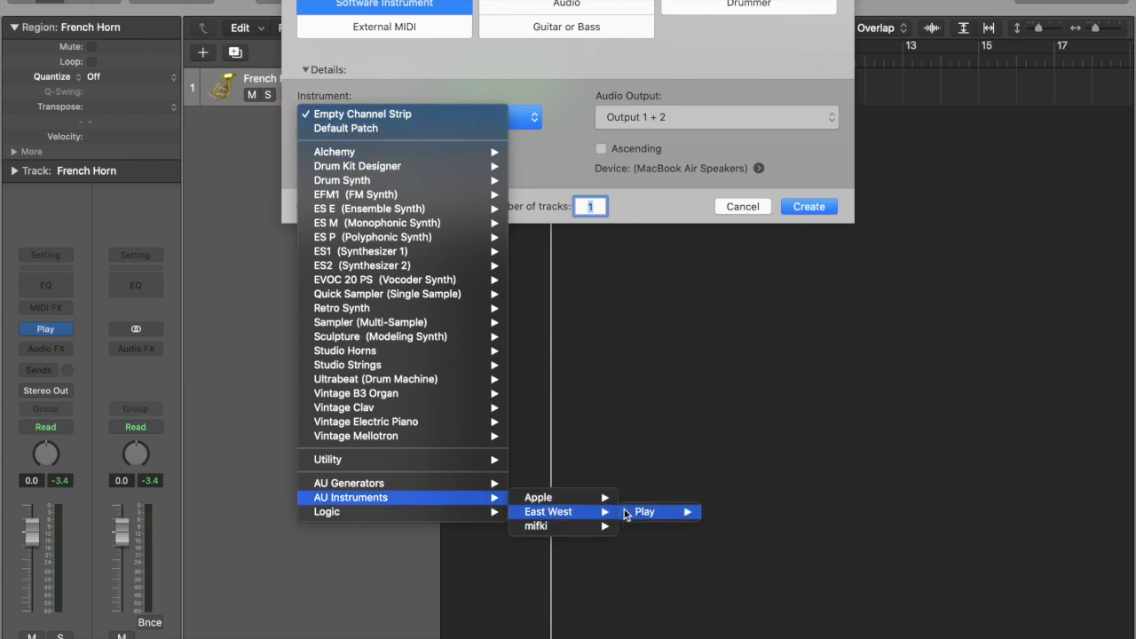
click(629, 511)
click(835, 209)
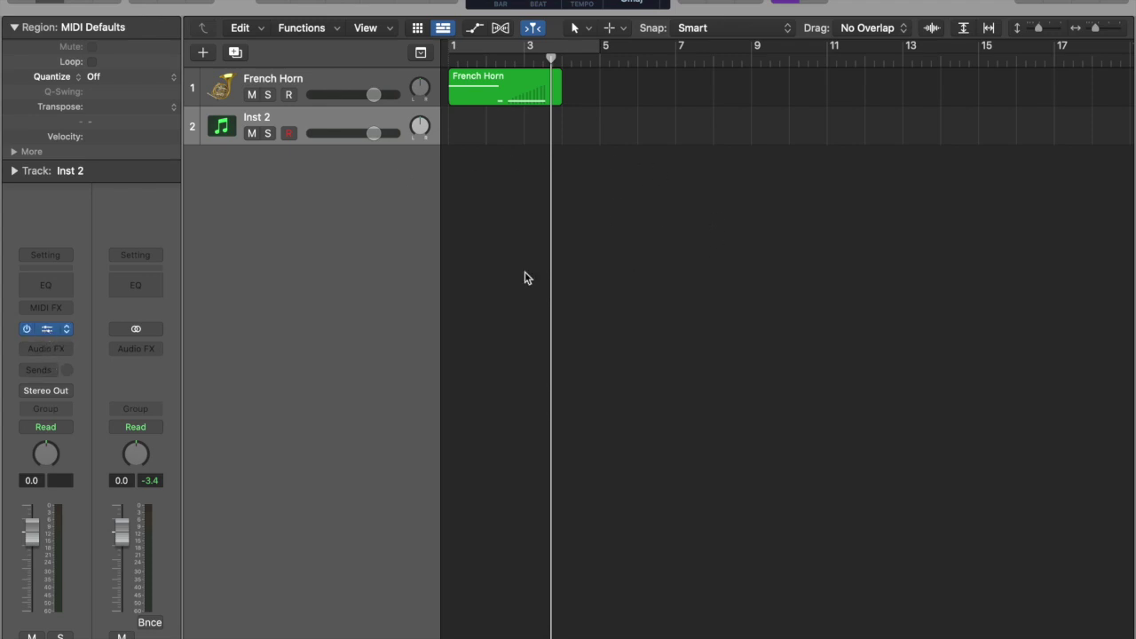
Step: Open the new track's Play instrument and load 2FH Leg Slur from the 2 French Horns 05 Legato folder
click(46, 328)
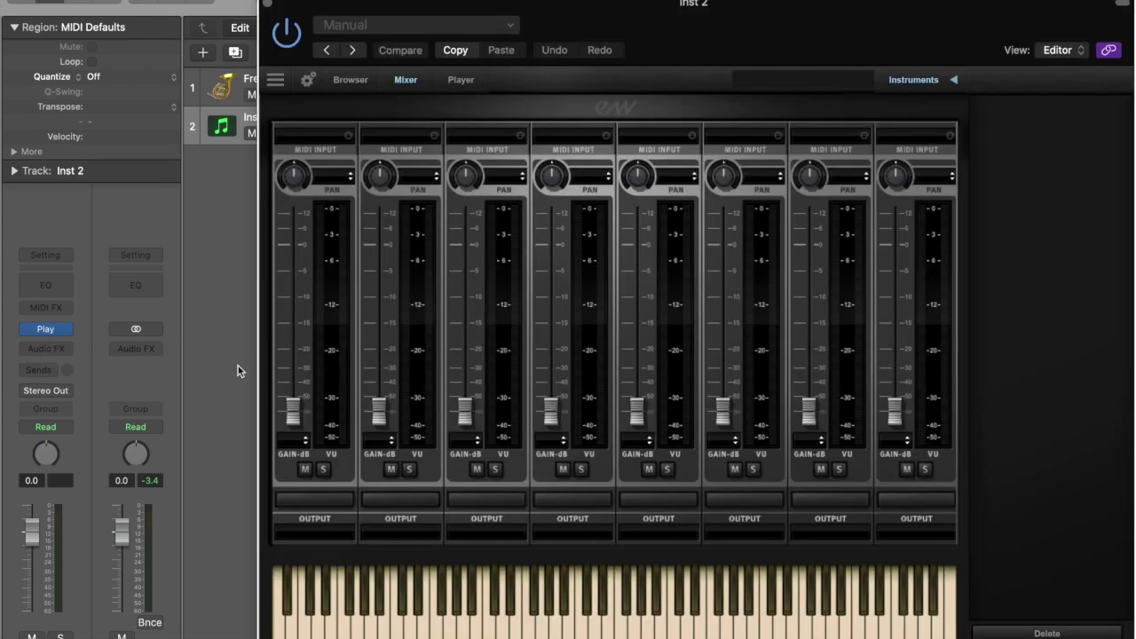
click(349, 81)
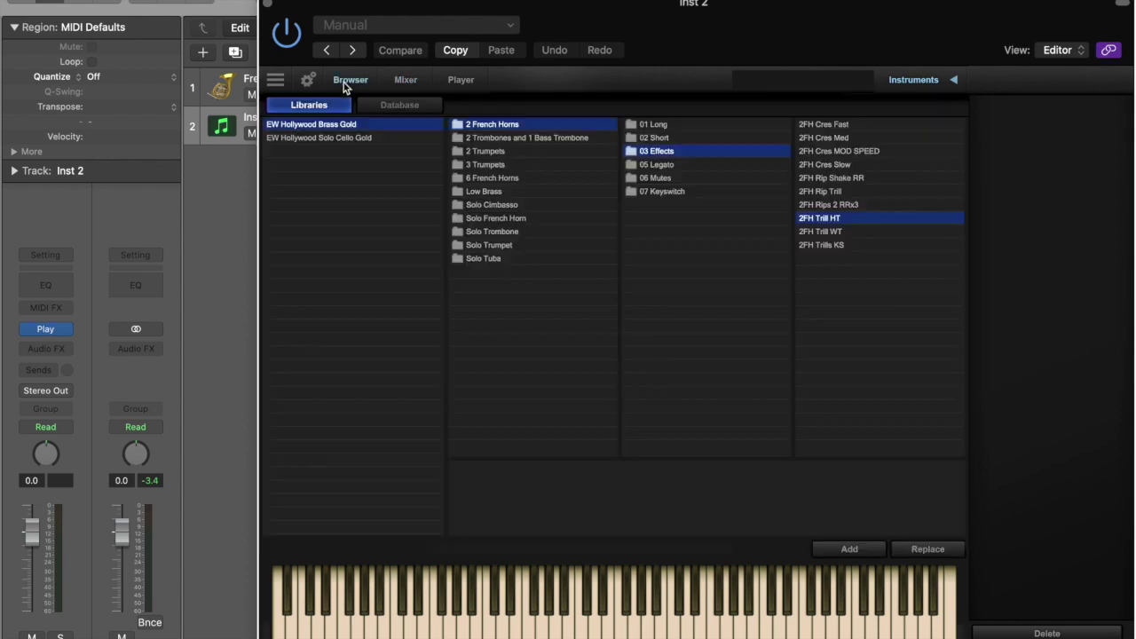
click(681, 165)
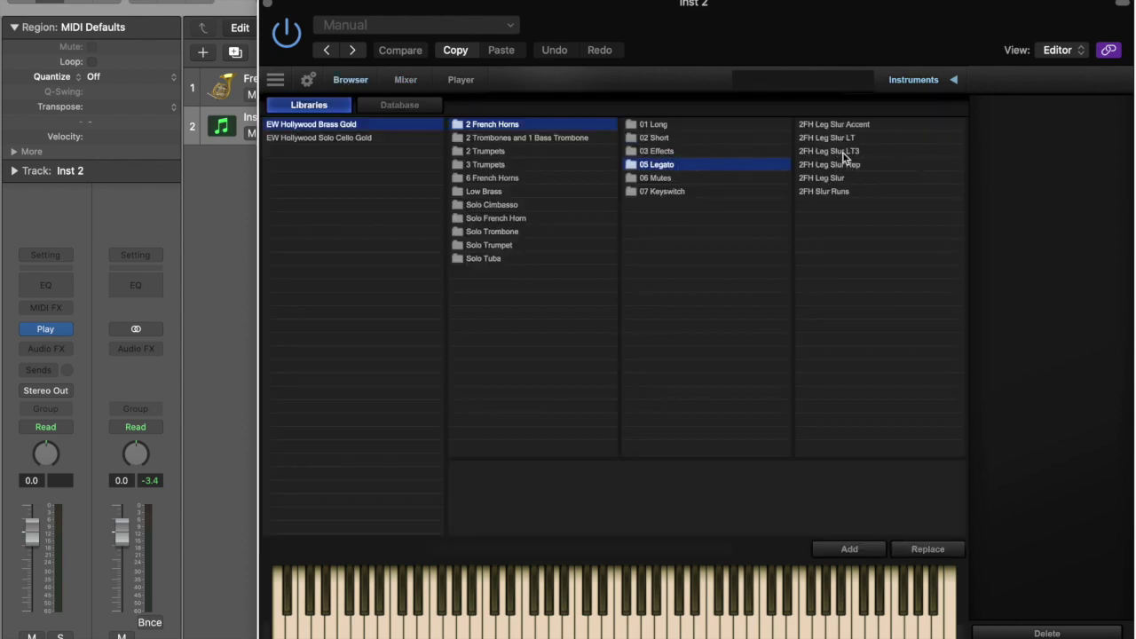
double_click(854, 179)
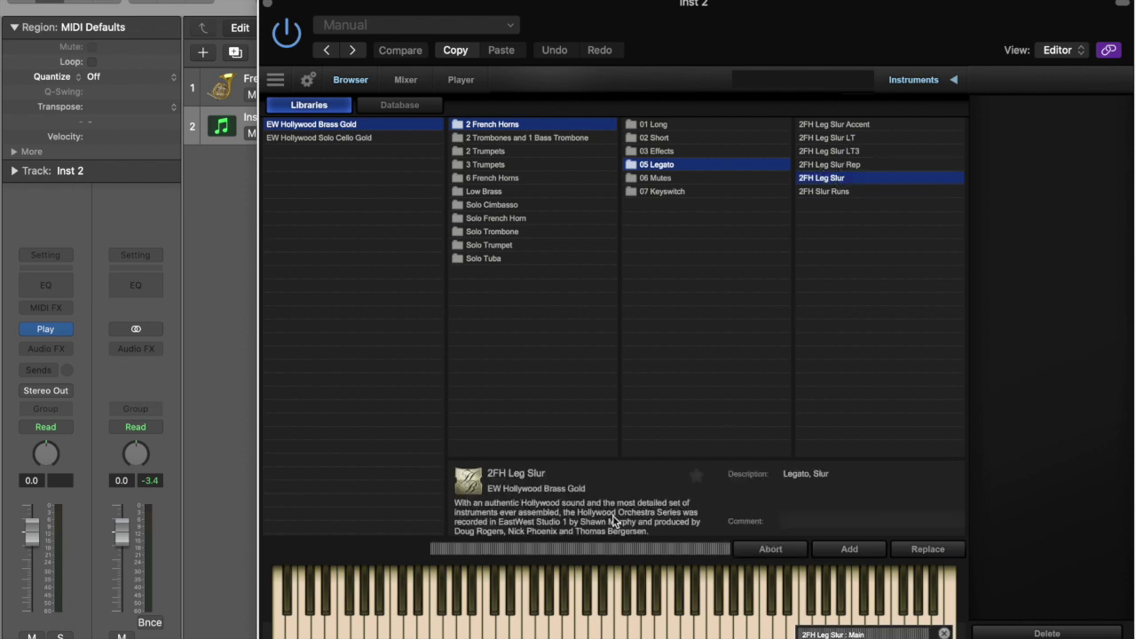
Step: Add 2FH Shorts MOD SPEED from the 02 Short folder and 2FH Cres MOD SPEED from the 03 Effects folder
click(683, 139)
click(834, 217)
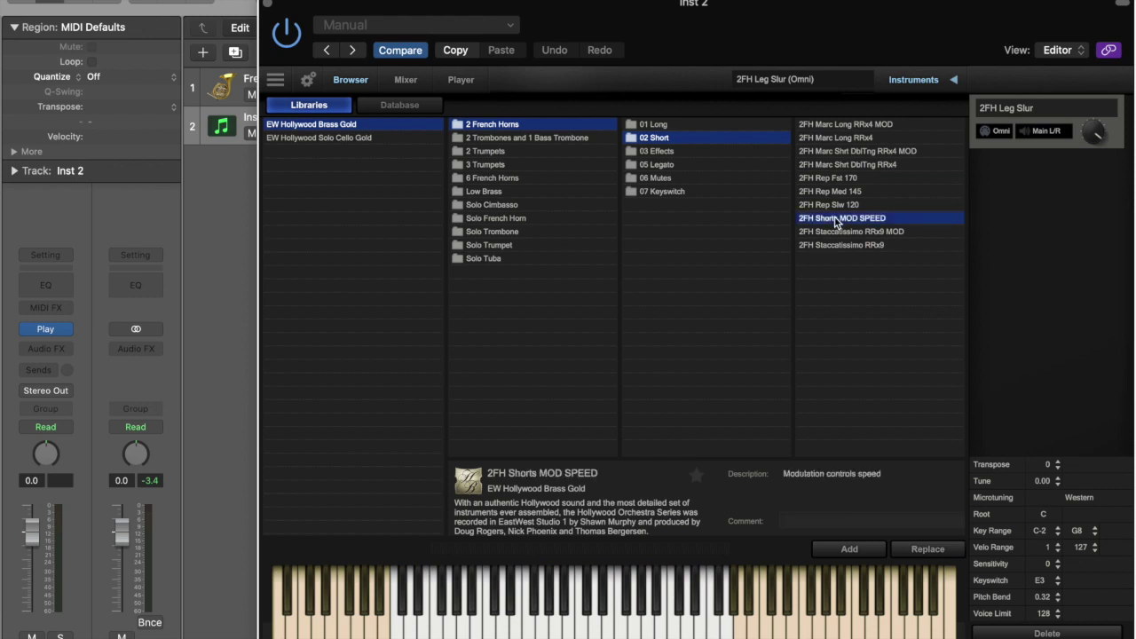
click(849, 549)
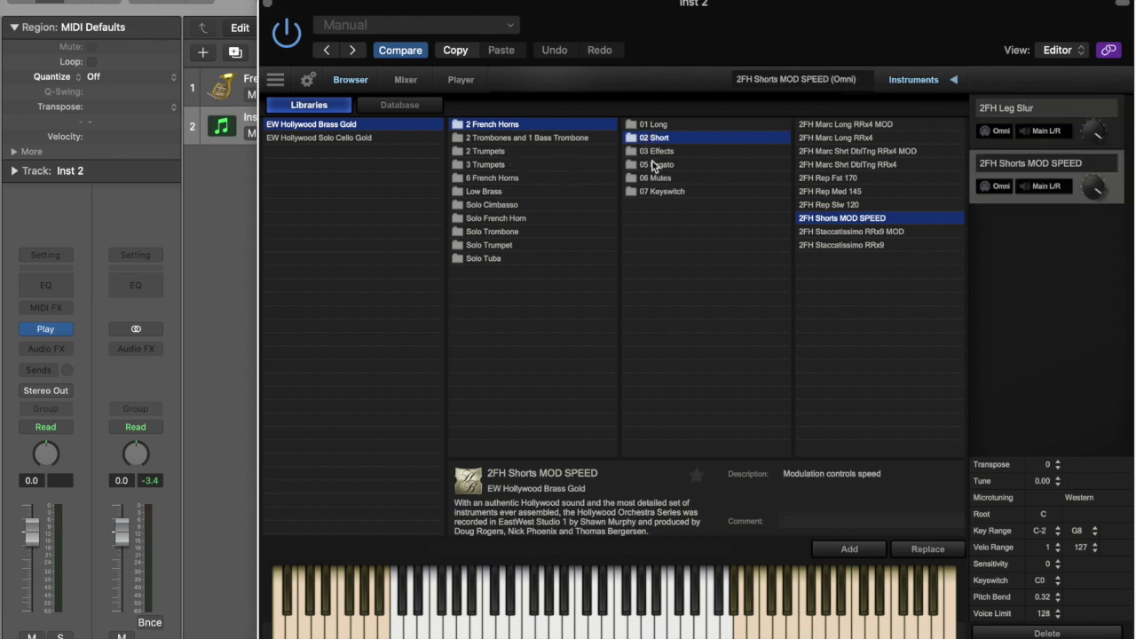
click(656, 152)
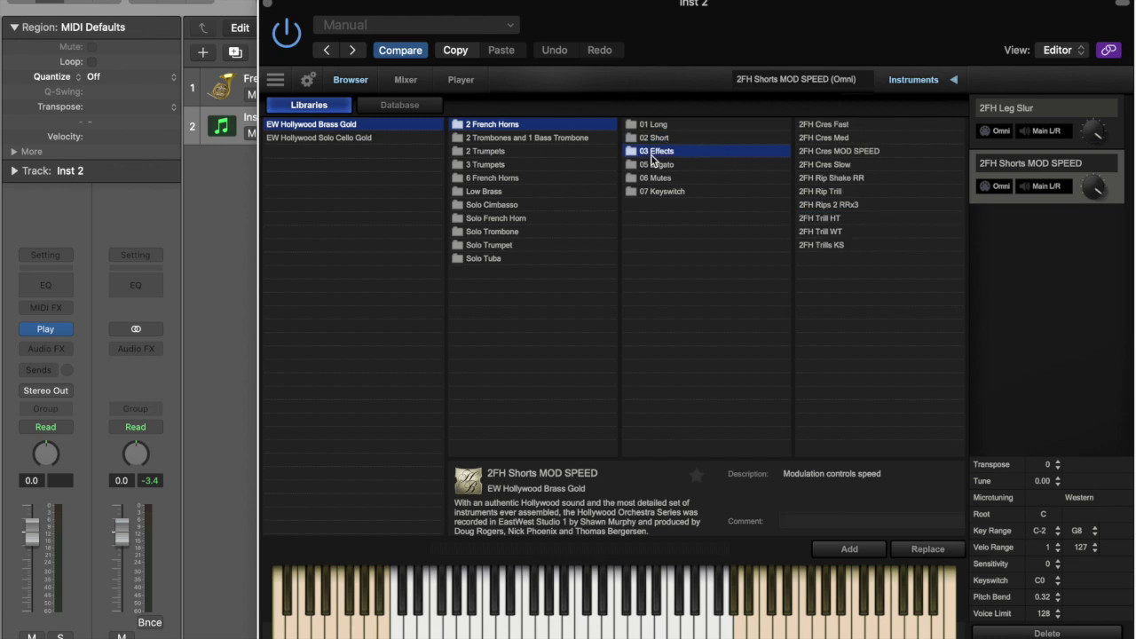
double_click(834, 151)
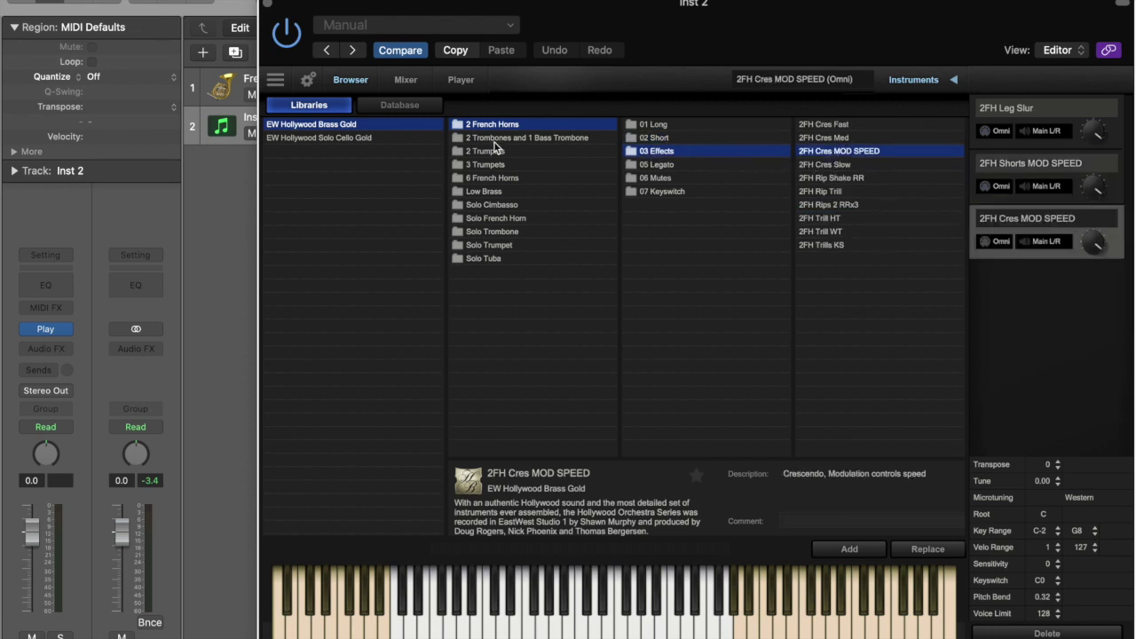
Step: In Play's mixer, set the MIDI input to 1 for Leg Slur, 2 for Shorts MOD SPEED and 3 for Cres MOD SPEED
click(414, 90)
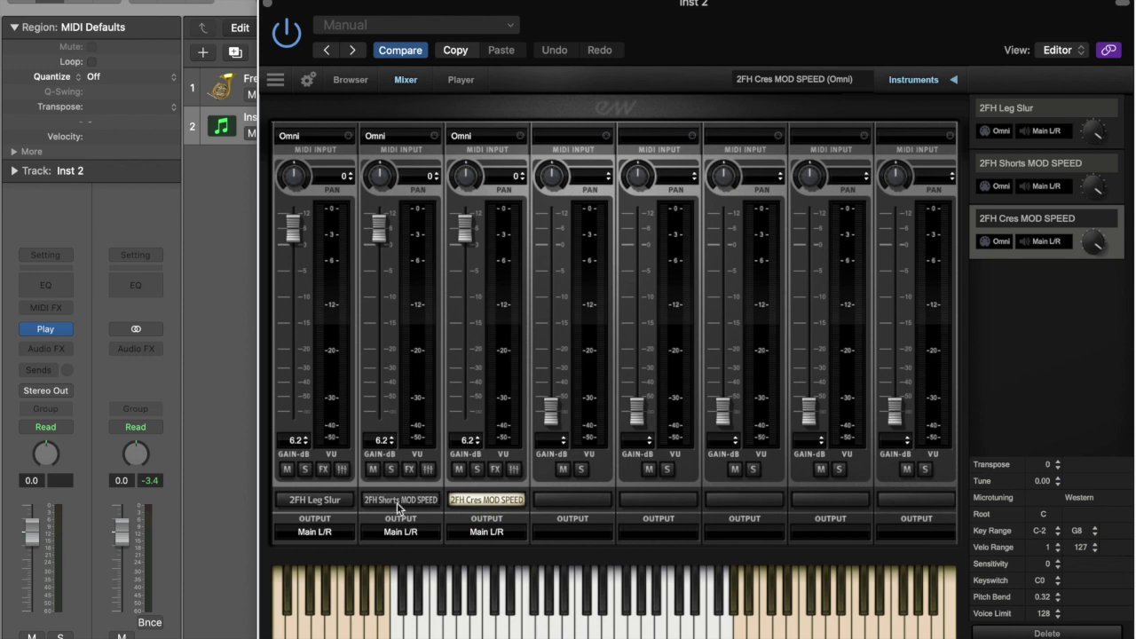
click(325, 139)
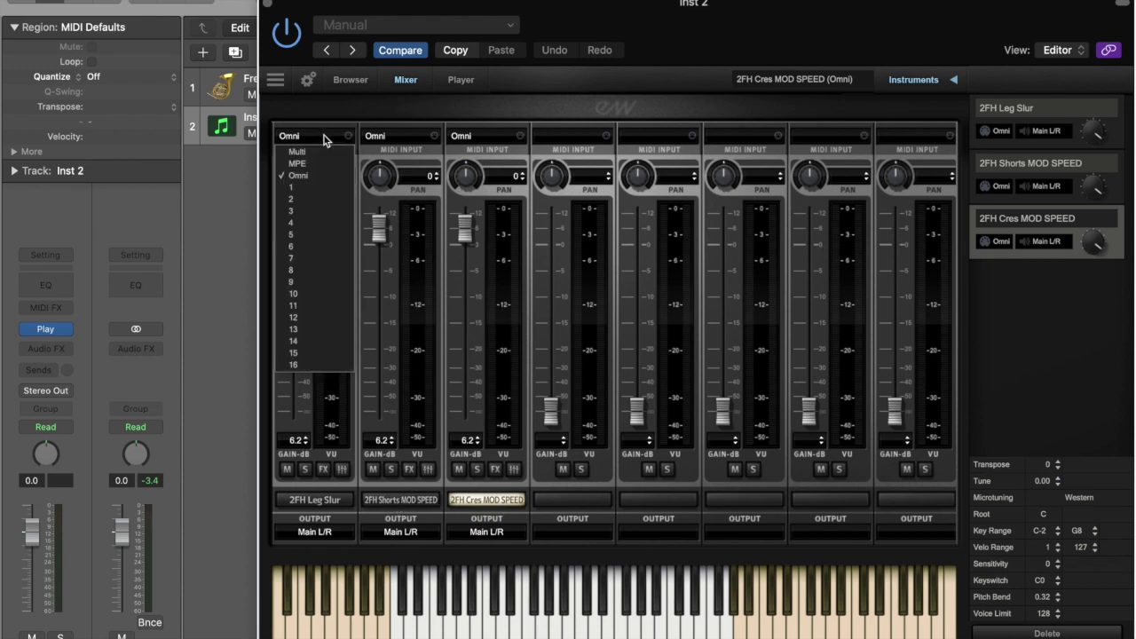
click(309, 188)
click(389, 135)
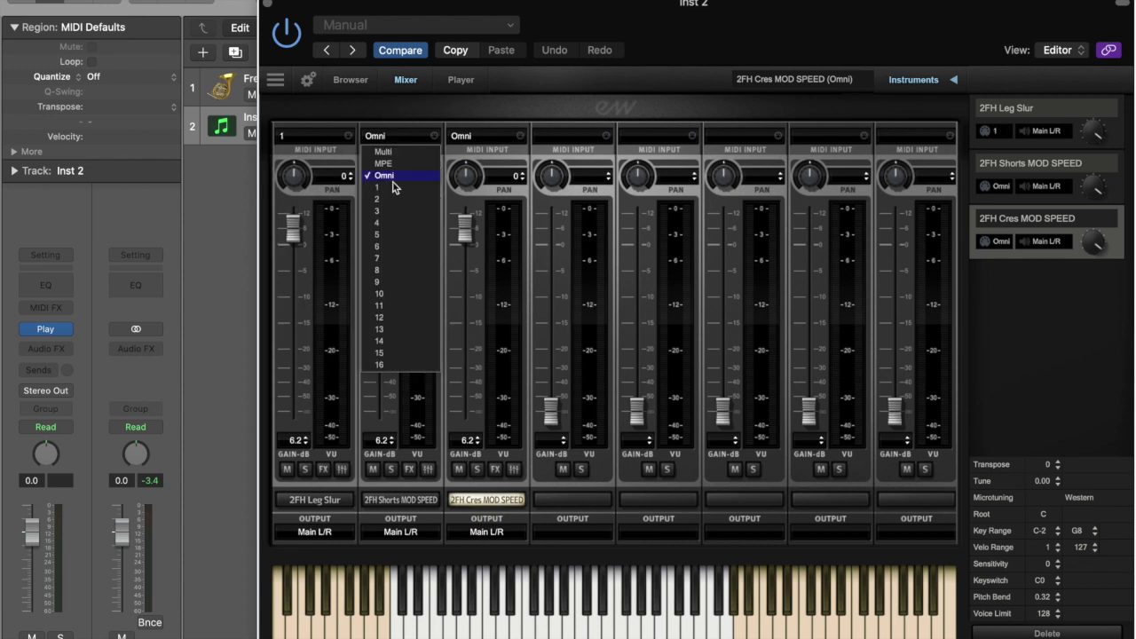
click(398, 199)
click(479, 137)
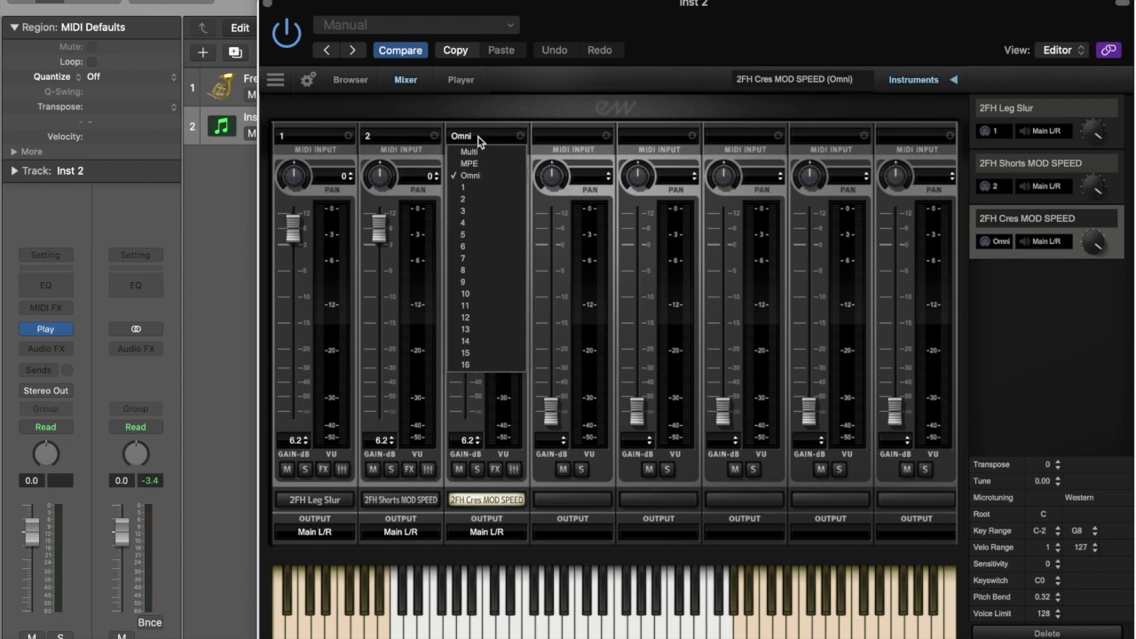
click(479, 212)
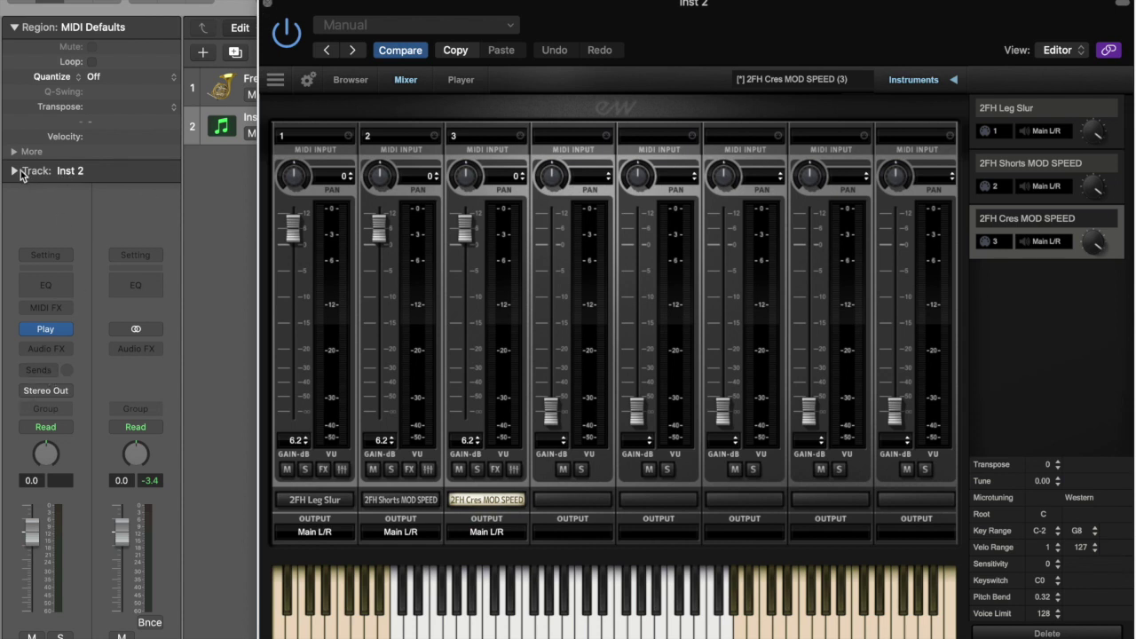
Step: Create a new articulation set for the Inst 2 track and add two more articulations to it
click(21, 174)
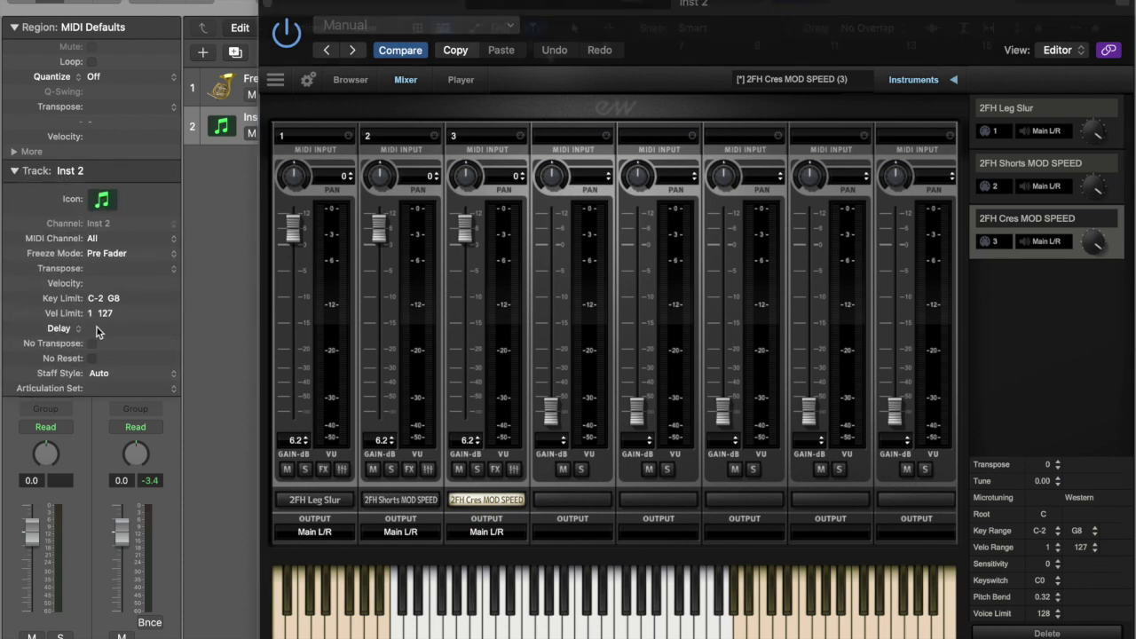
click(95, 390)
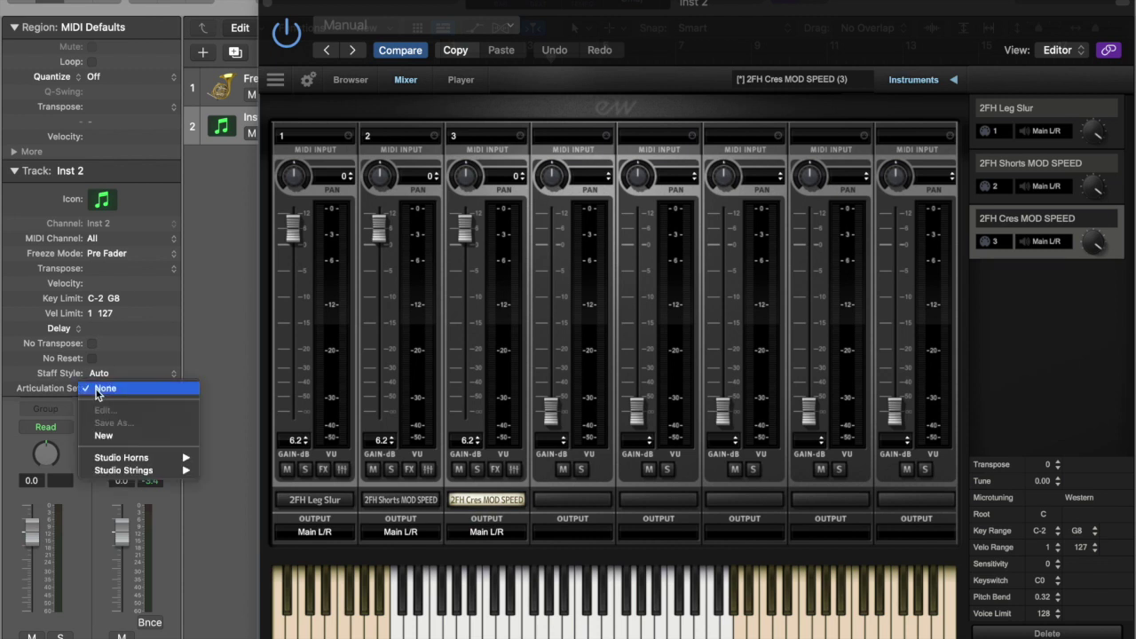
click(134, 434)
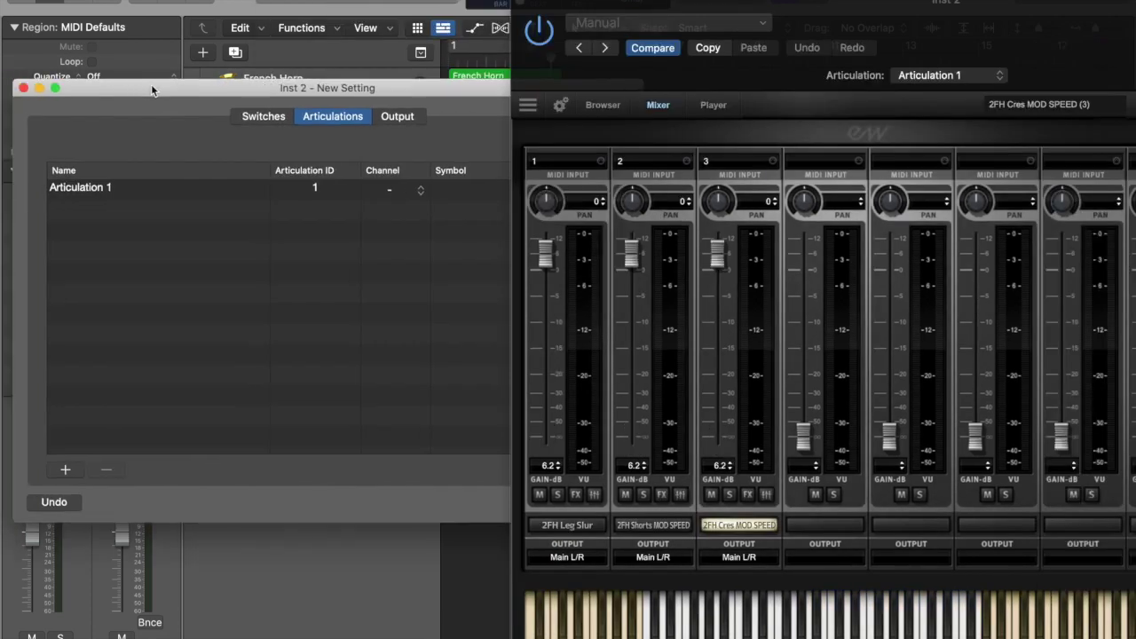
click(58, 470)
click(58, 470)
Step: Rename the three articulations as Slur, Staccato and Crescendo (Mod)
click(129, 190)
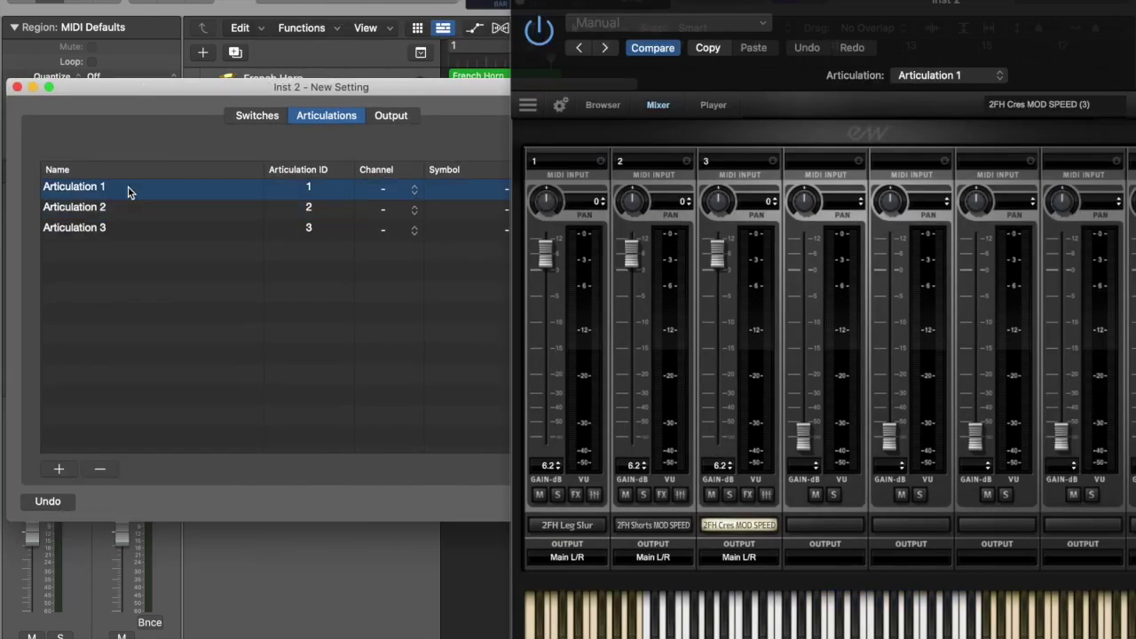
click(129, 190)
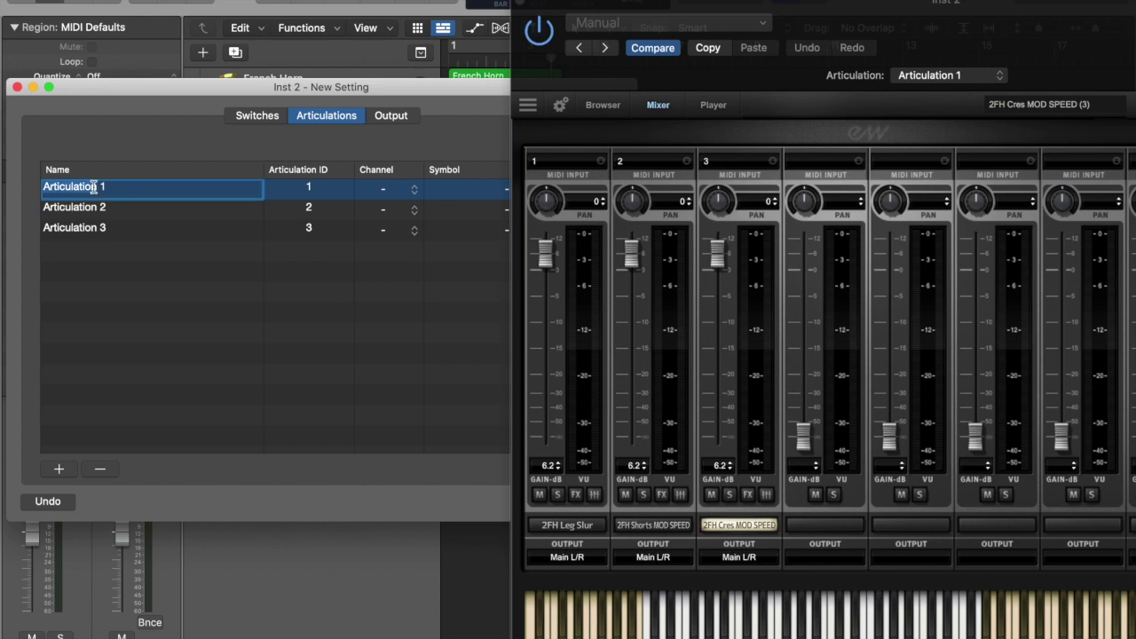
text(S)
key(super+a)
click(102, 209)
text(Staccato)
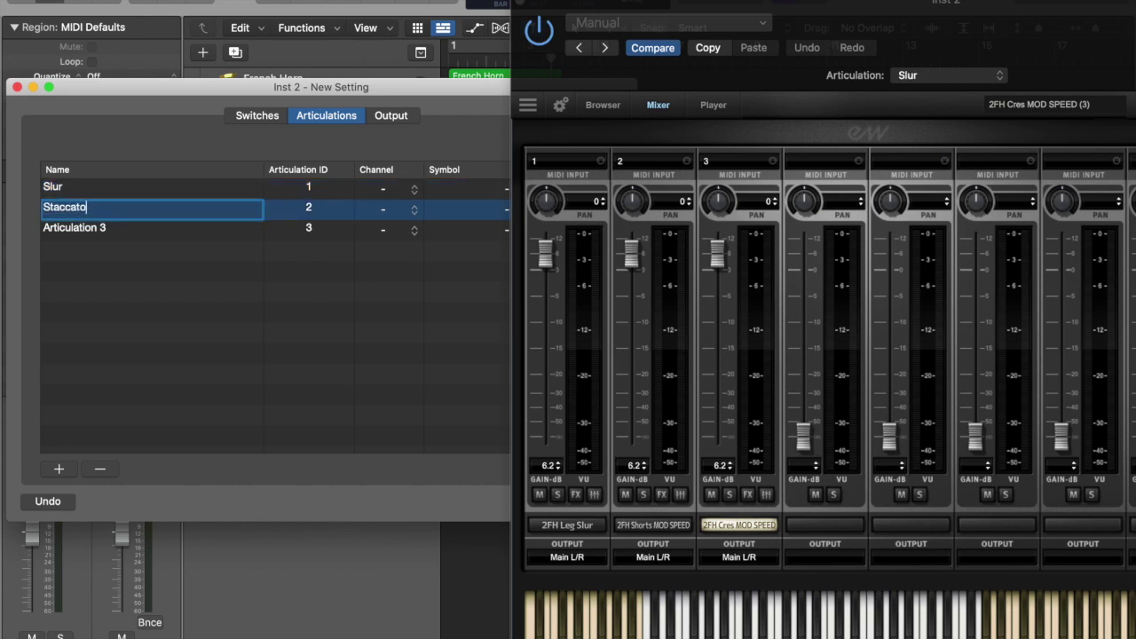
click(104, 227)
text(Crescendo (Mod))
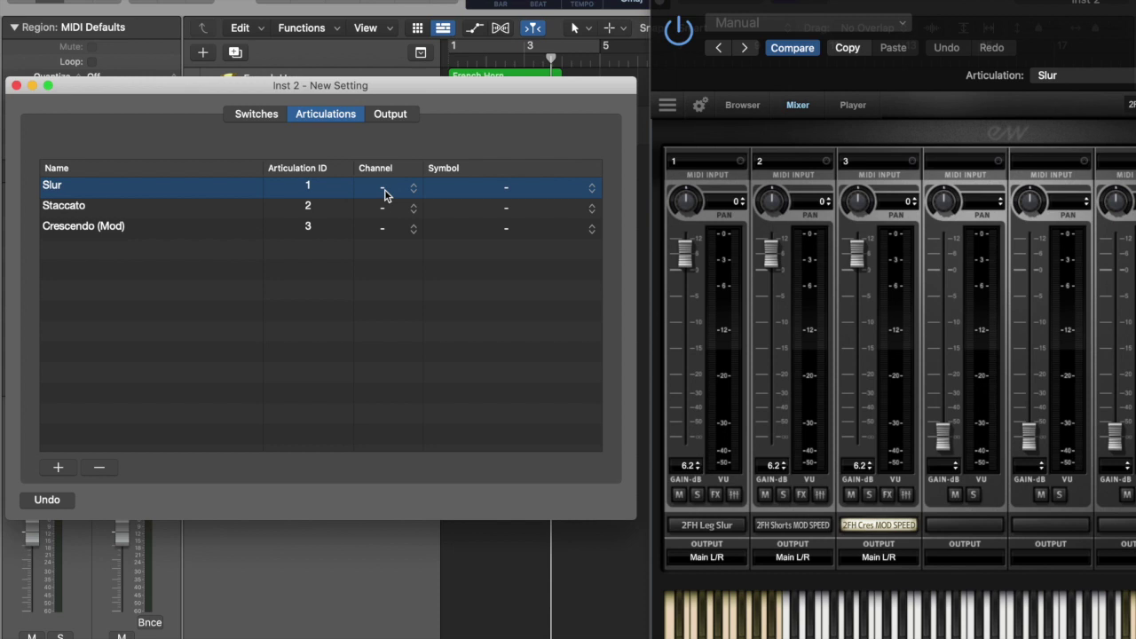
Step: Assign channels 1, 2 and 3 to Slur, Staccato and Crescendo (Mod), and give the Staccato articulation the Staccato symbol
click(385, 194)
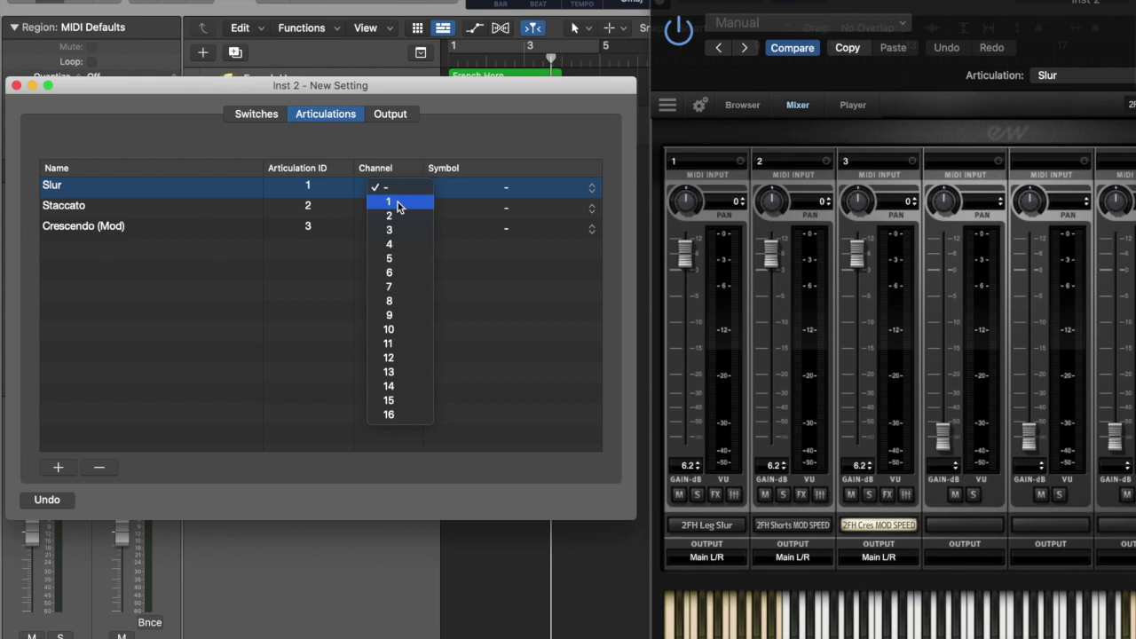
click(398, 204)
click(398, 208)
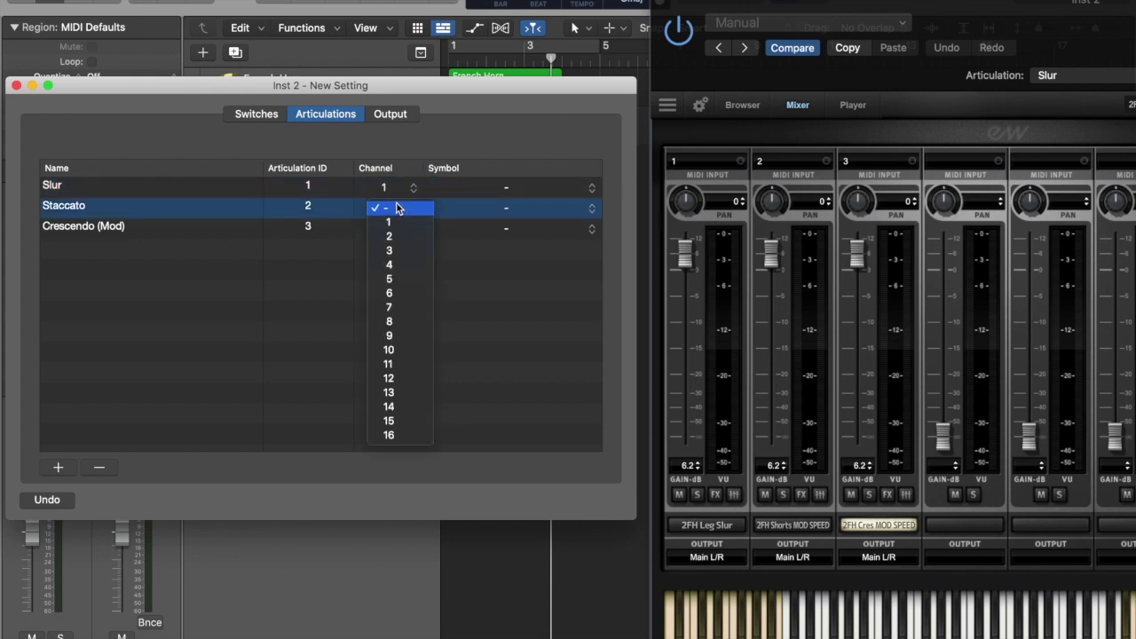
click(396, 236)
click(396, 228)
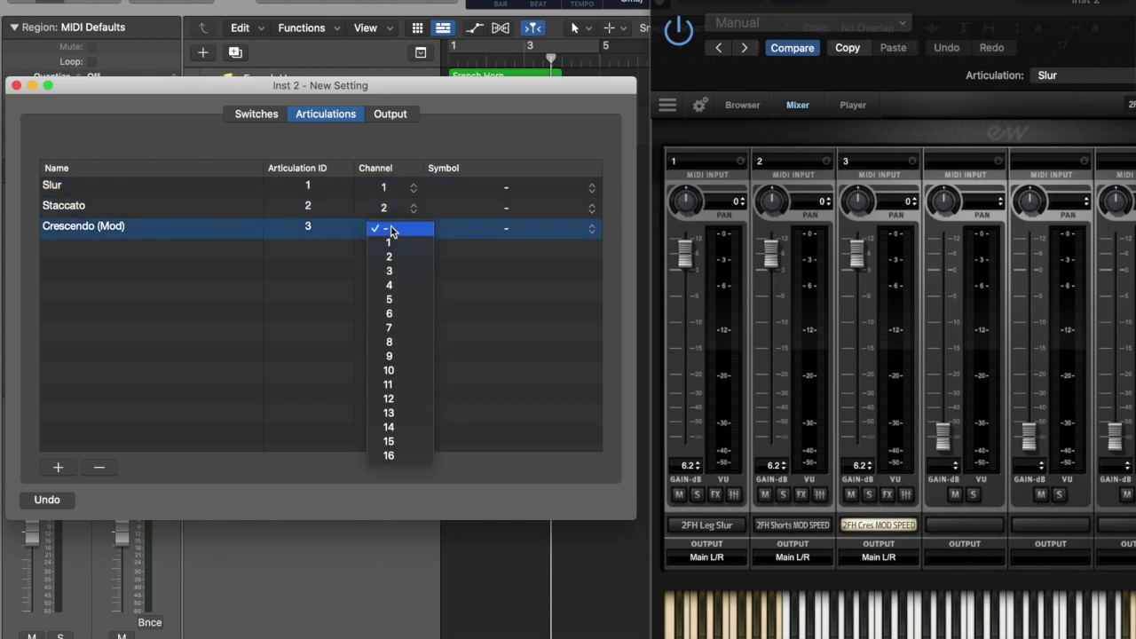
click(402, 271)
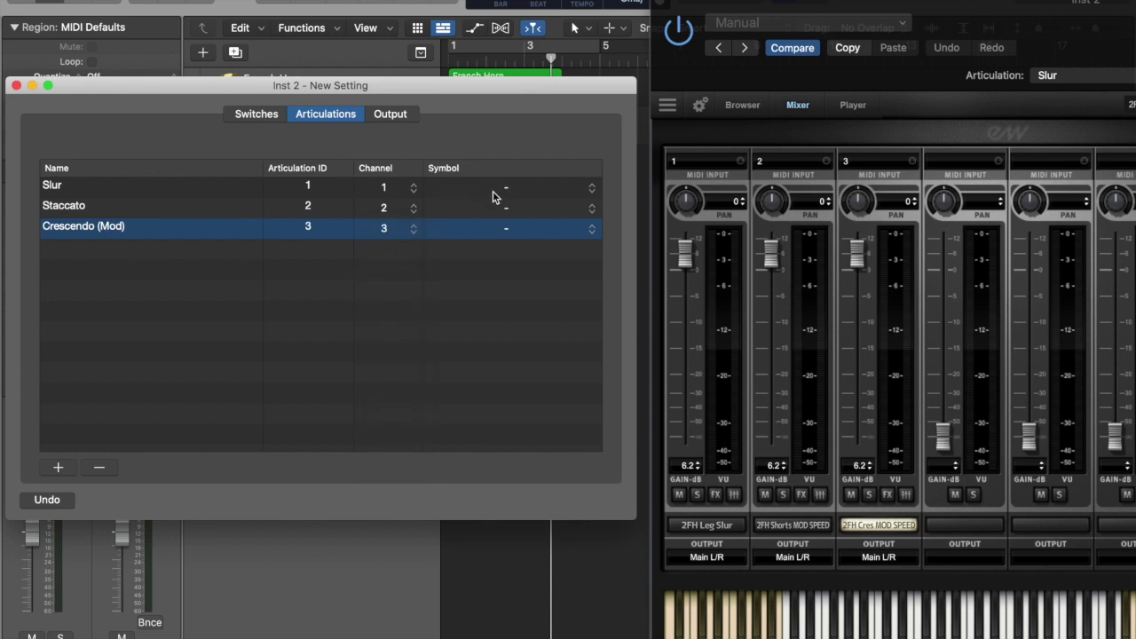
click(492, 190)
click(544, 213)
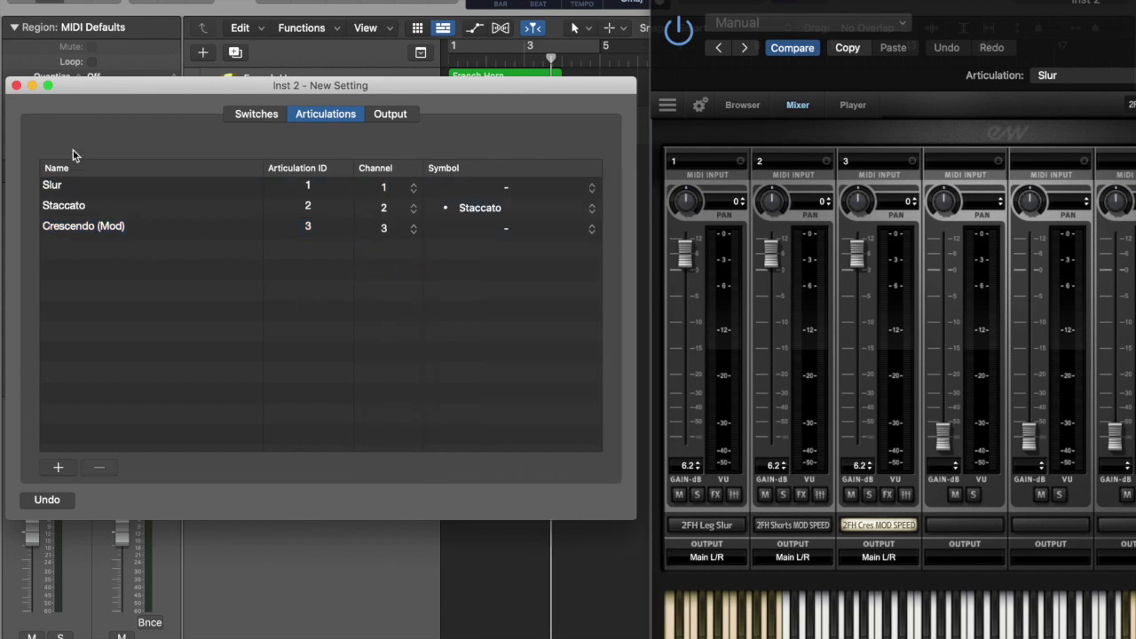
Step: Close the Inst 2 articulation set editor and the Play instrument window
click(16, 86)
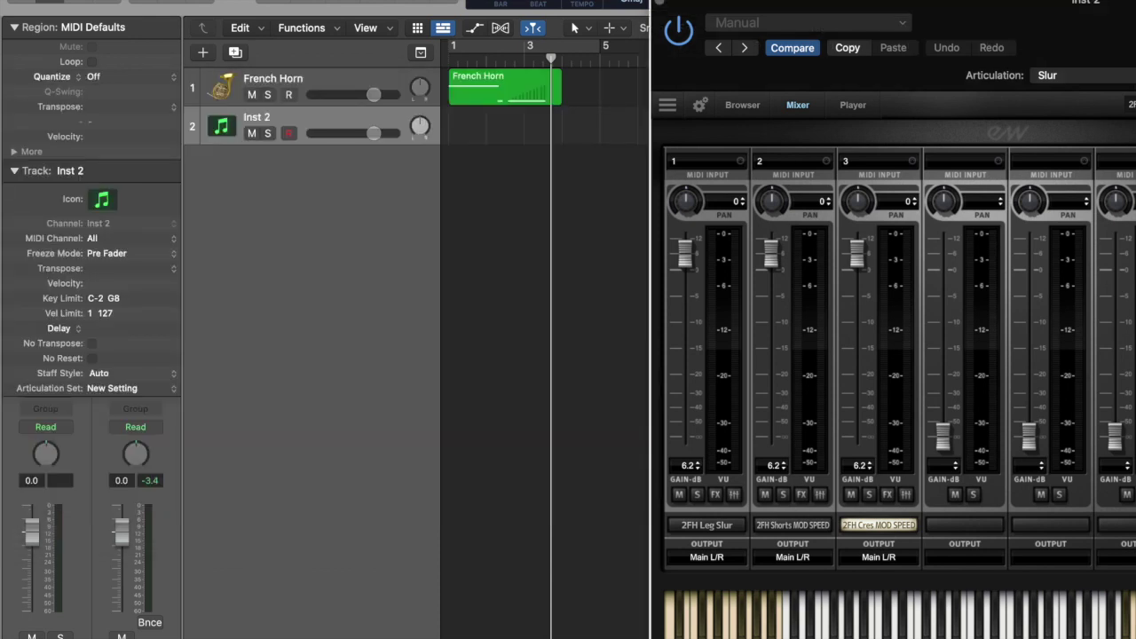
drag(690, 7, 514, 7)
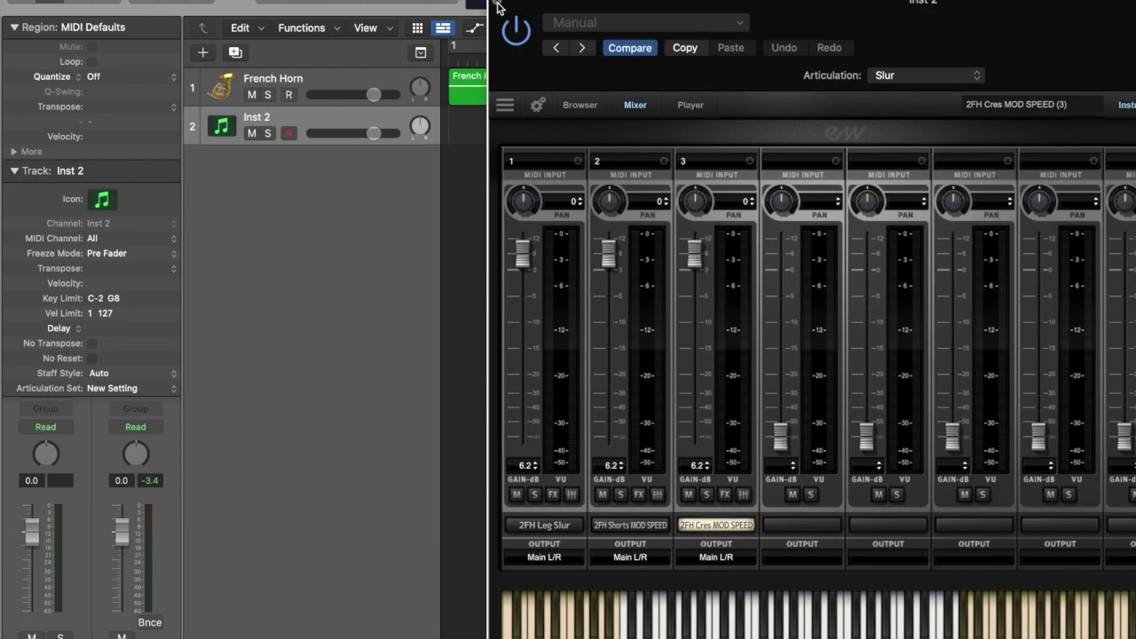
click(498, 4)
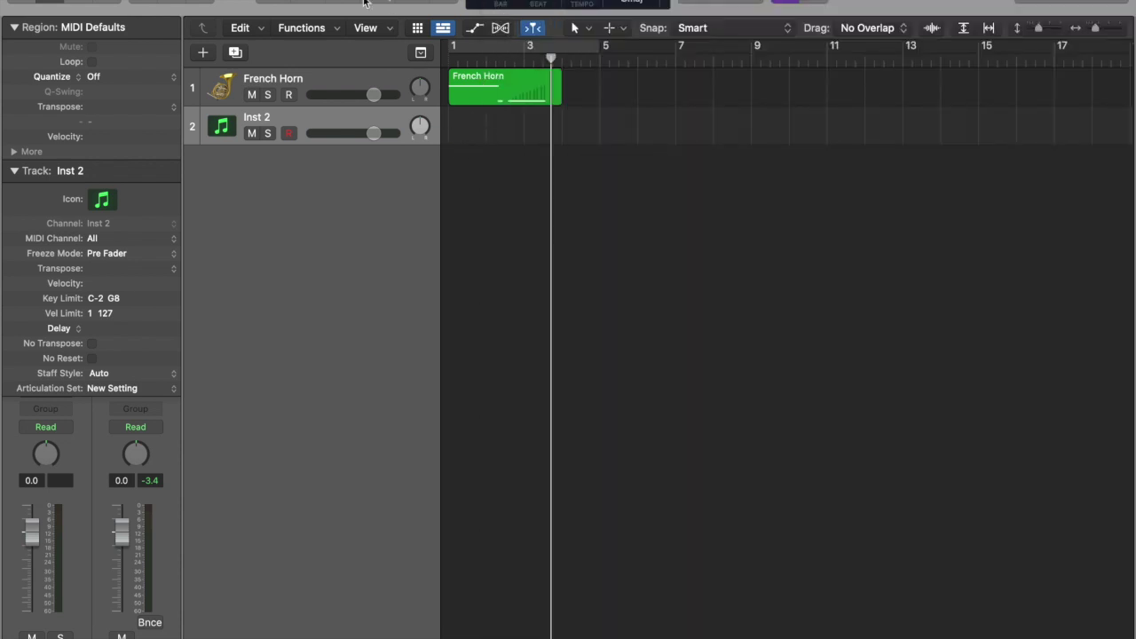
Step: Record a line on the Inst 2 track with Musical Typing: C3, E3, G3, B3, C4 twice, ending on C3
click(399, 2)
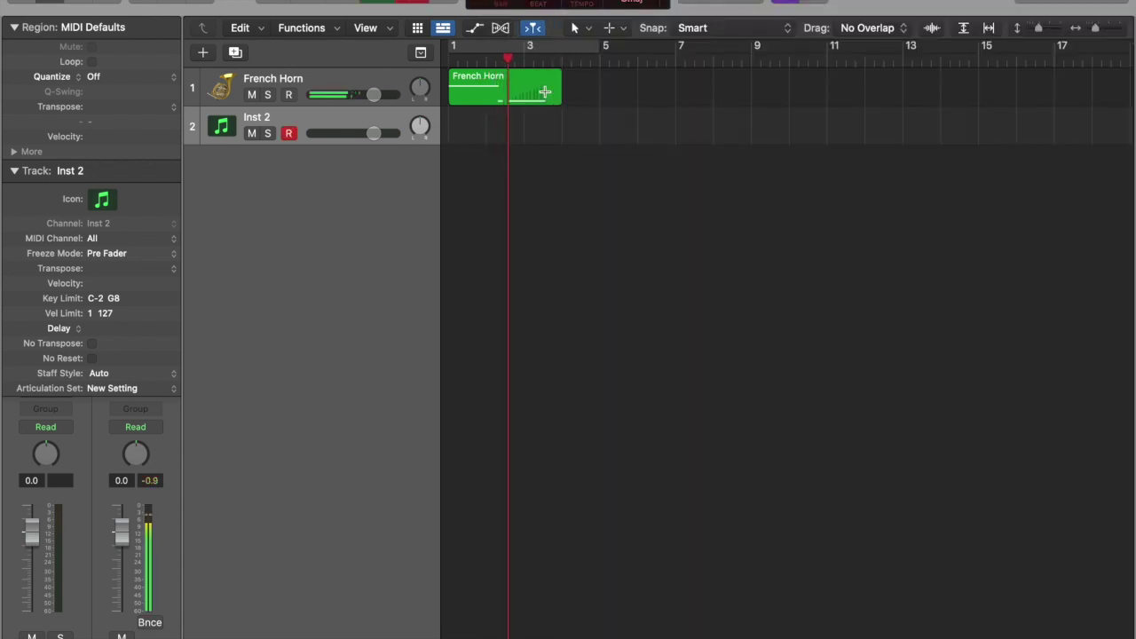
key(super+k)
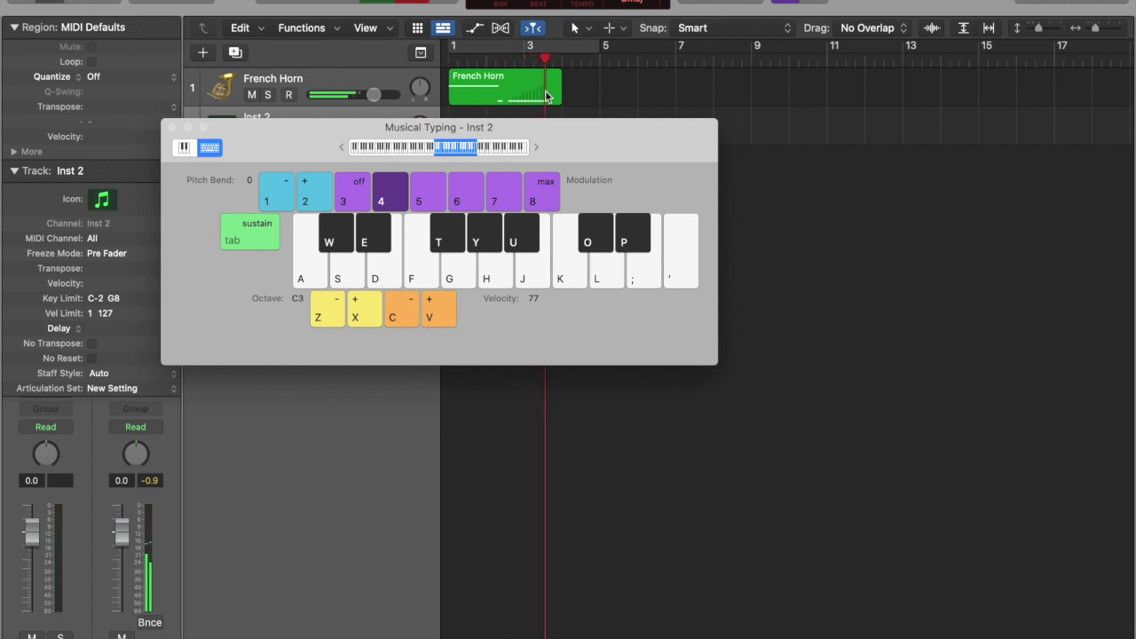
key(a)
key(d)
key(g)
key(j)
key(k)
key(a)
key(d)
key(j)
key(k)
key(a)
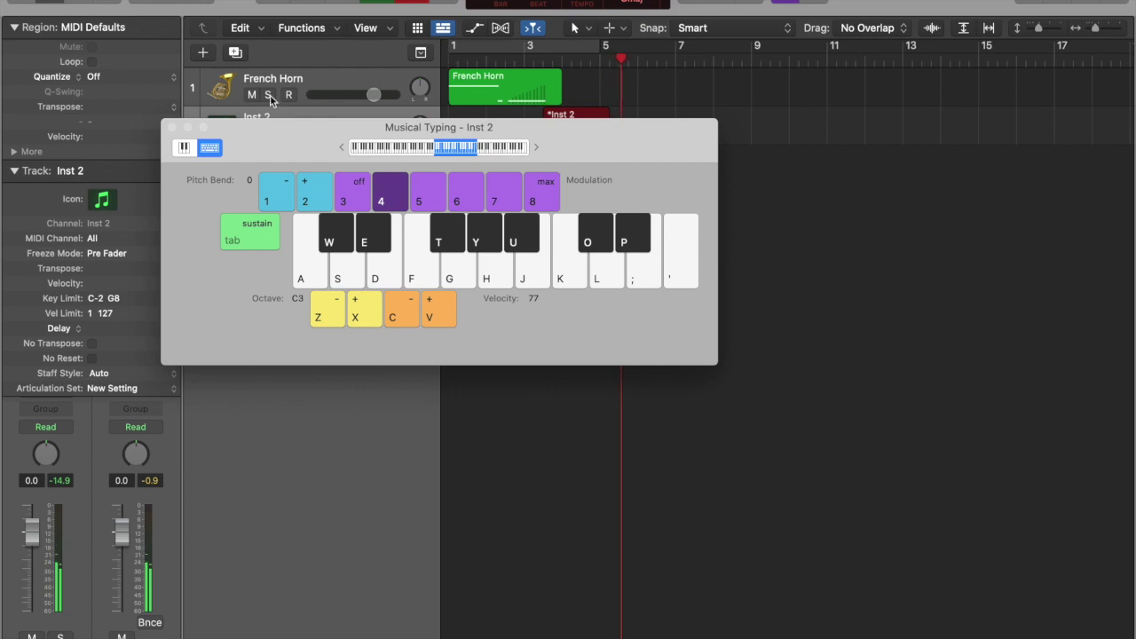
click(172, 127)
key(space)
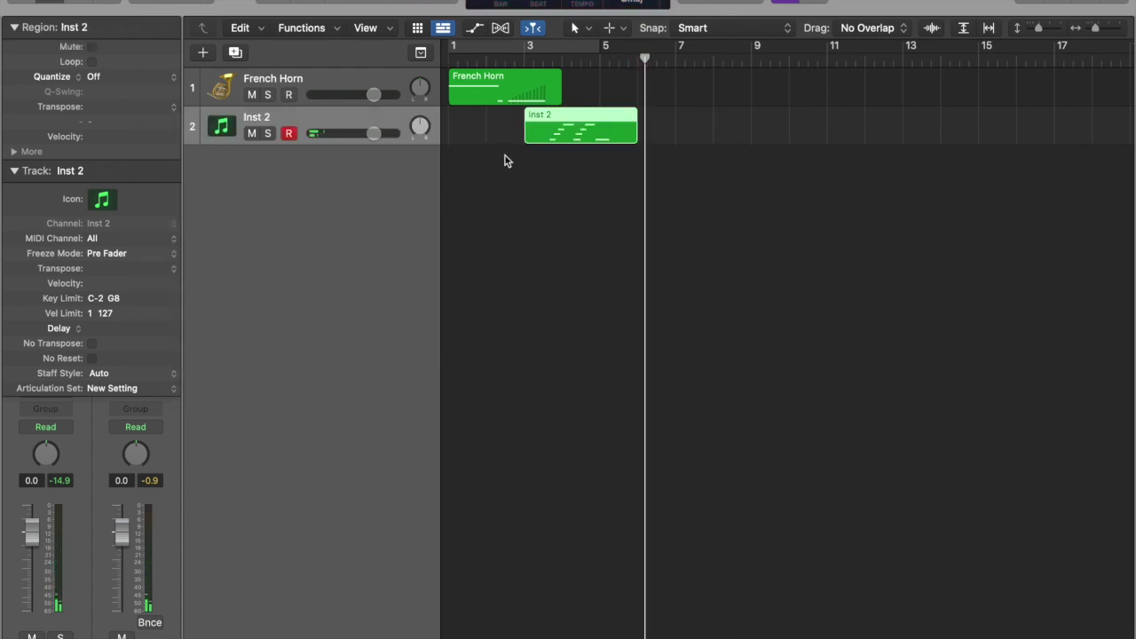
Step: Open the recorded Inst 2 region in the Piano Roll and assign the Staccato articulation to its first five notes
double_click(543, 140)
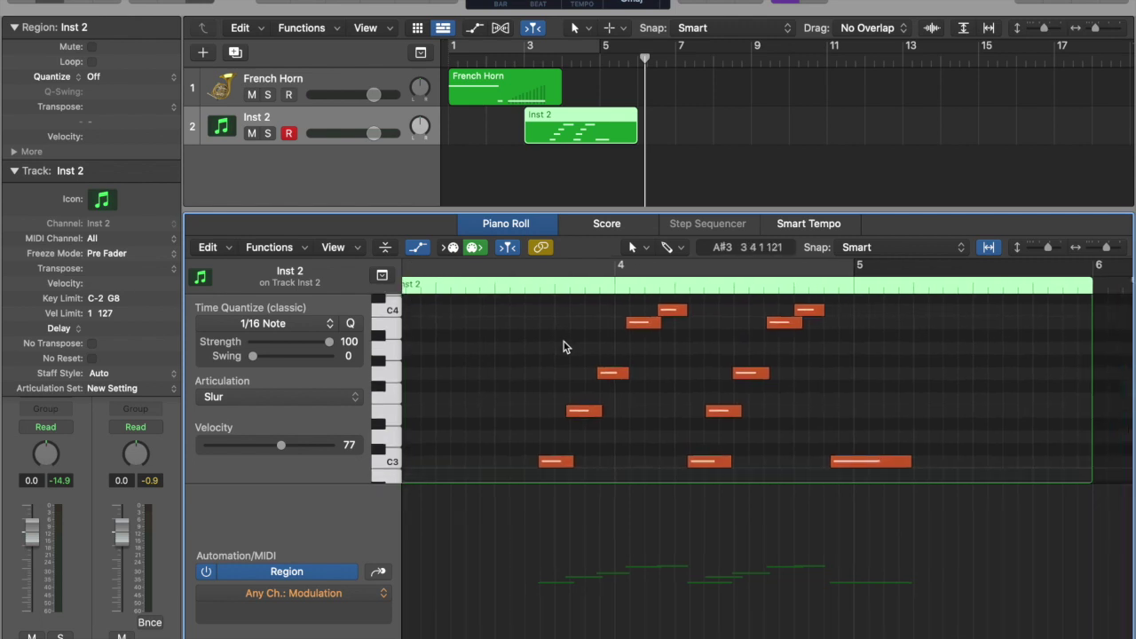
click(571, 457)
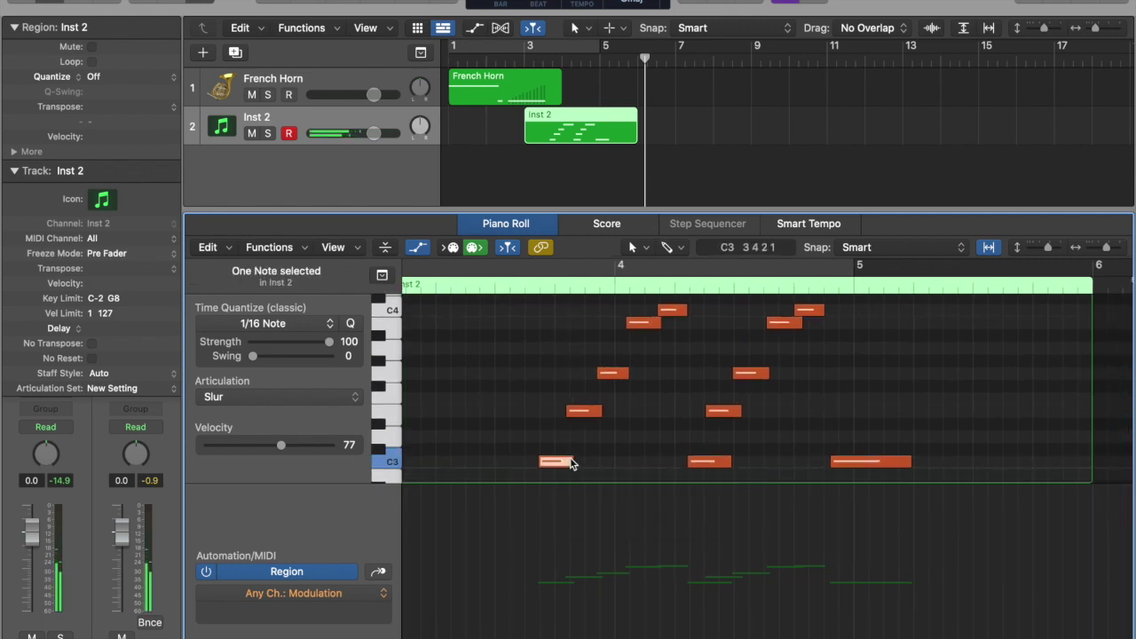
right_click(571, 456)
mouse_move(600, 432)
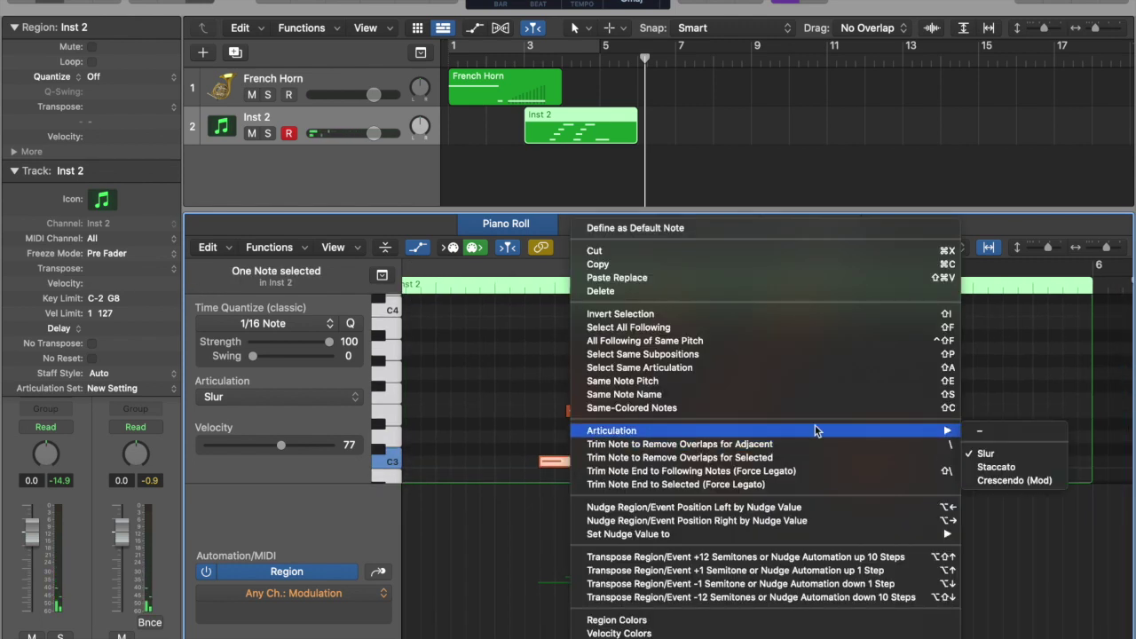
click(1007, 467)
drag(556, 433, 715, 313)
right_click(715, 312)
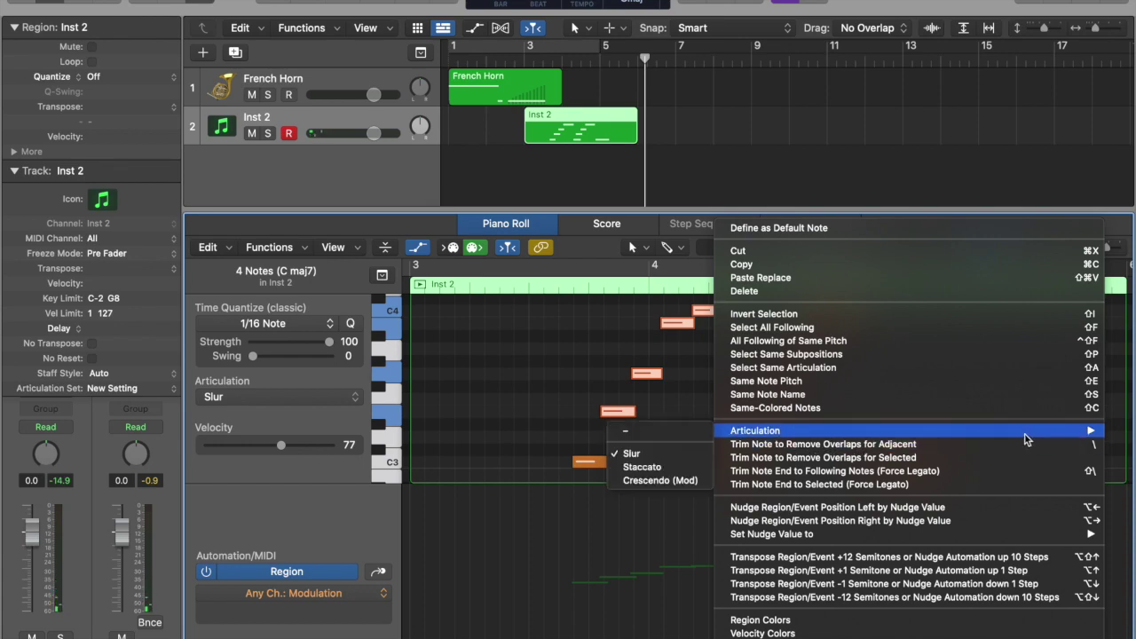
mouse_move(763, 431)
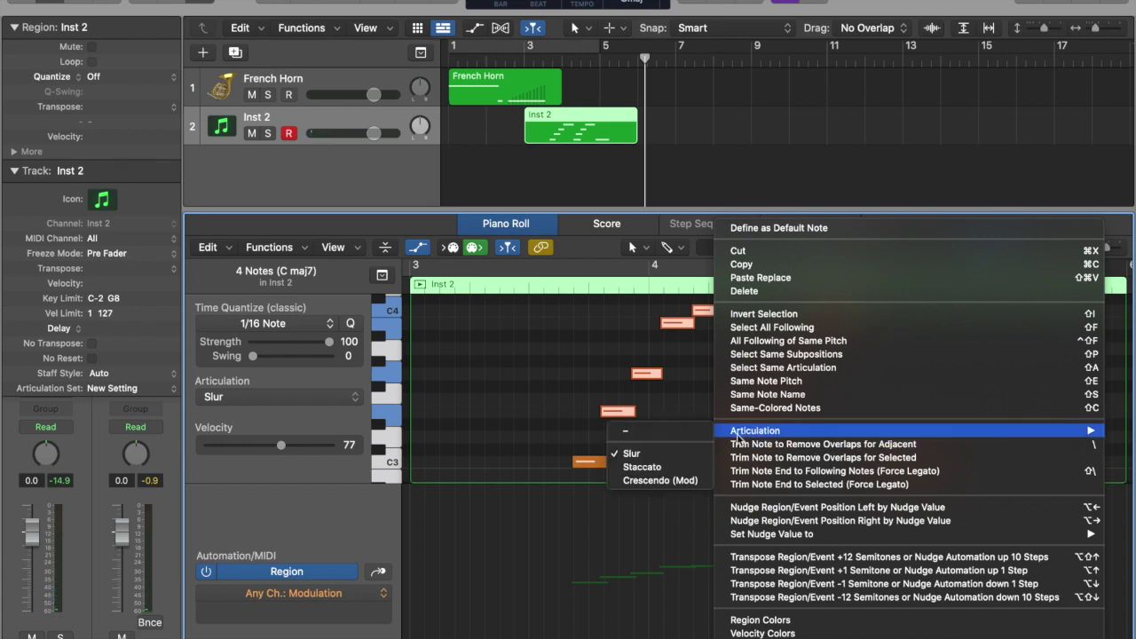
click(673, 470)
Step: Assign the Crescendo (Mod) articulation to the long final C3 note
drag(847, 424, 903, 470)
right_click(904, 470)
mouse_move(756, 435)
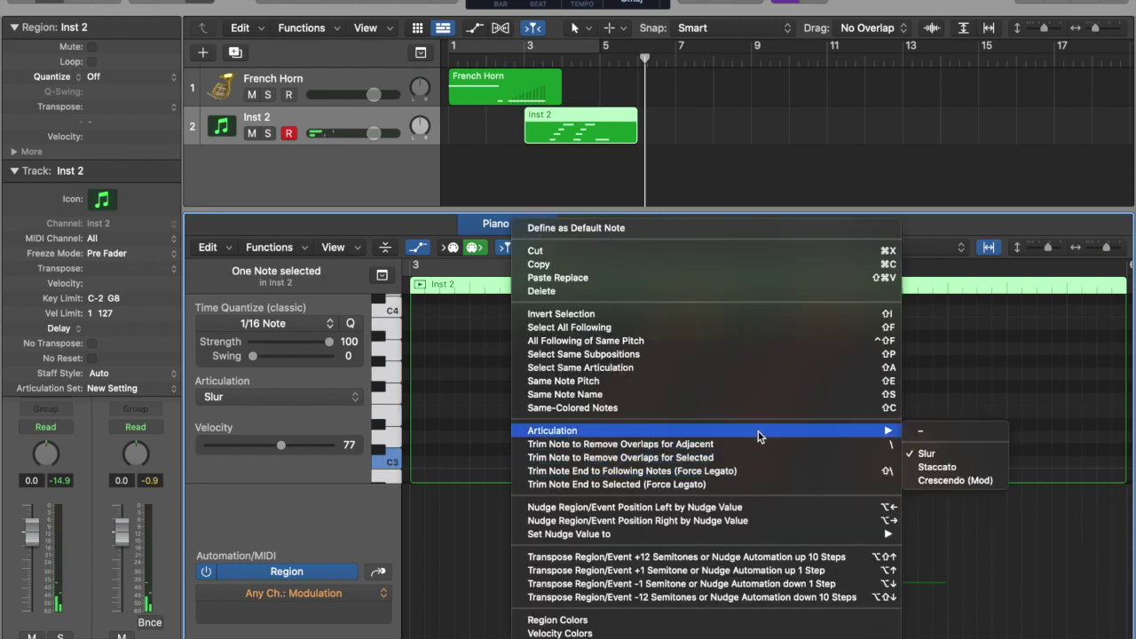
click(950, 480)
Step: Play back the Inst 2 region to hear the Staccato, Slur and Crescendo (Mod) notes, and stop playback
click(522, 280)
key(space)
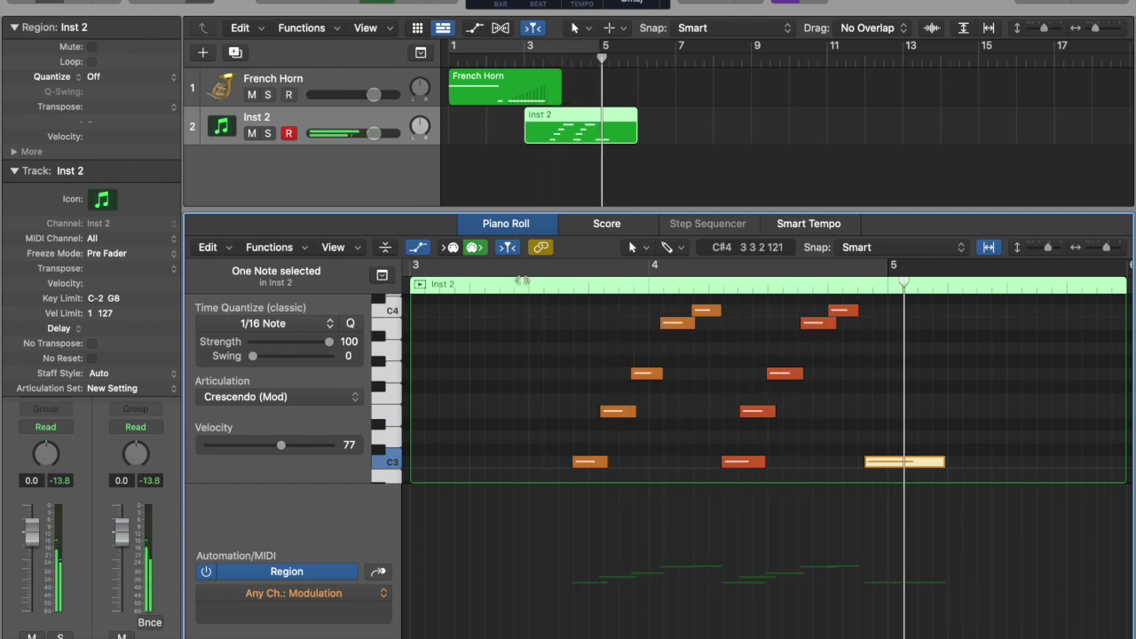
key(space)
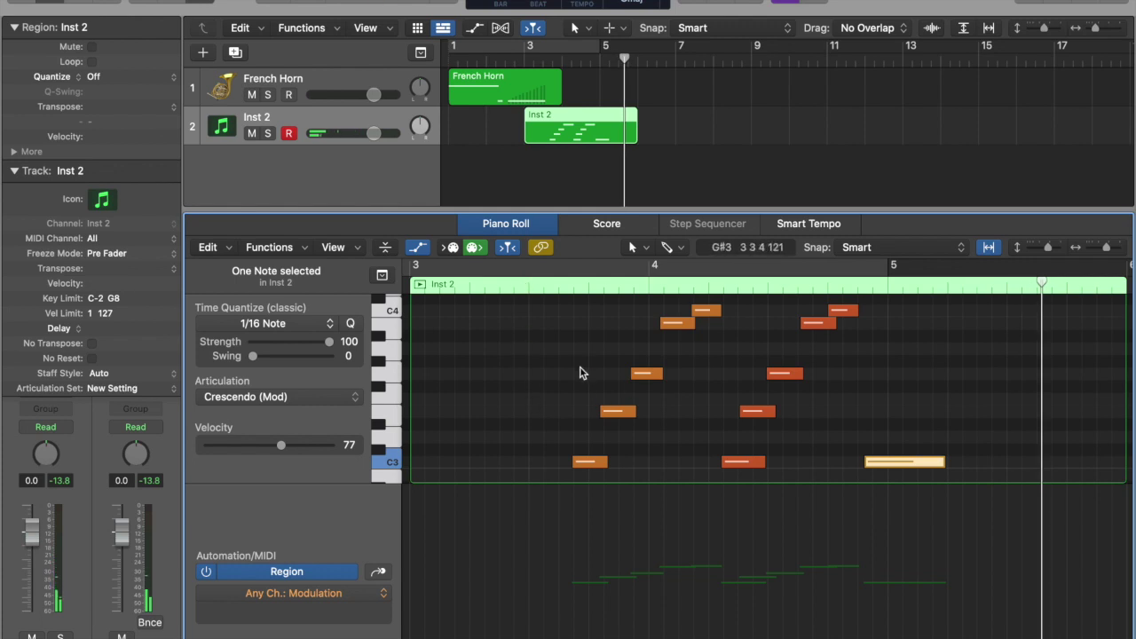
Step: Audition C3 with Musical Typing in octave C2 at several modulation levels, from off up to level 7
key(cmd+k)
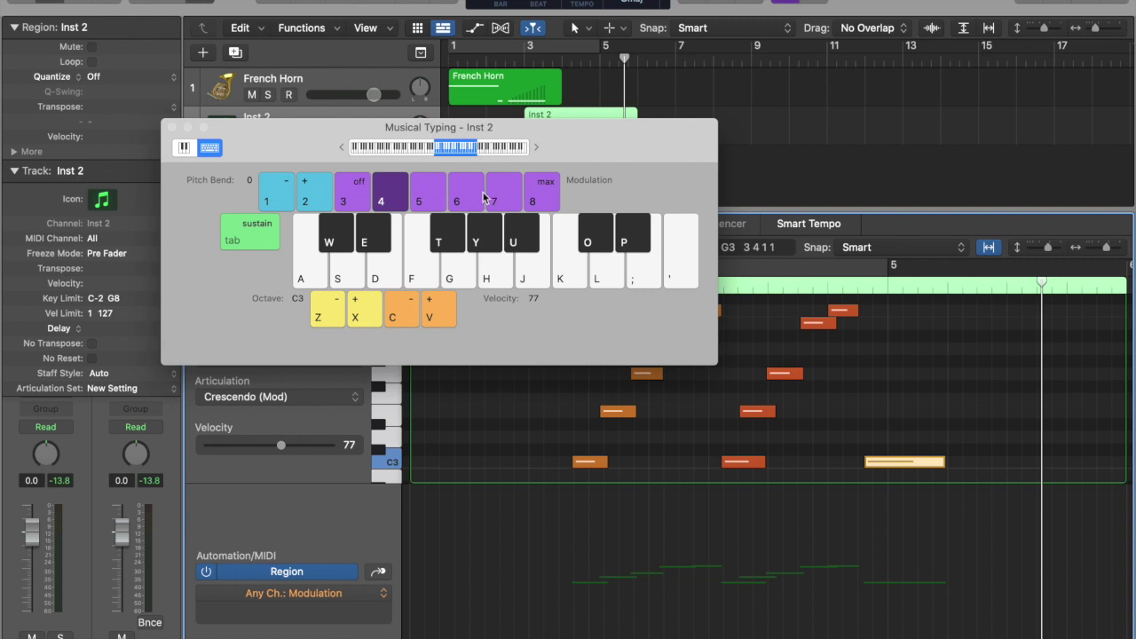
key(x)
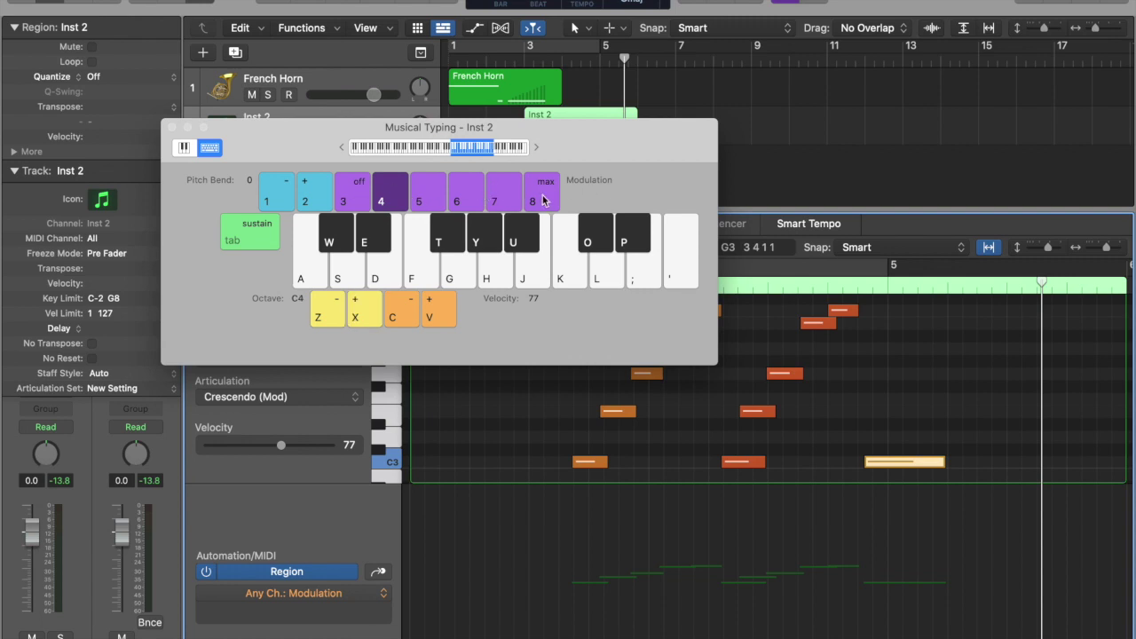
key(z)
key(z)
key(k)
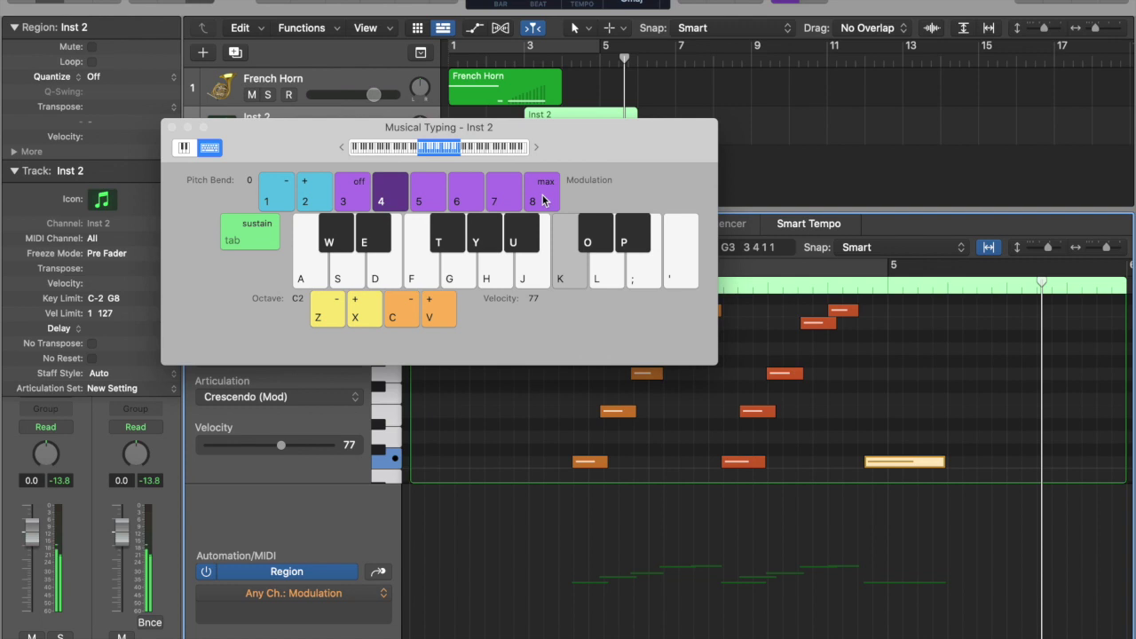
key(3)
key(k)
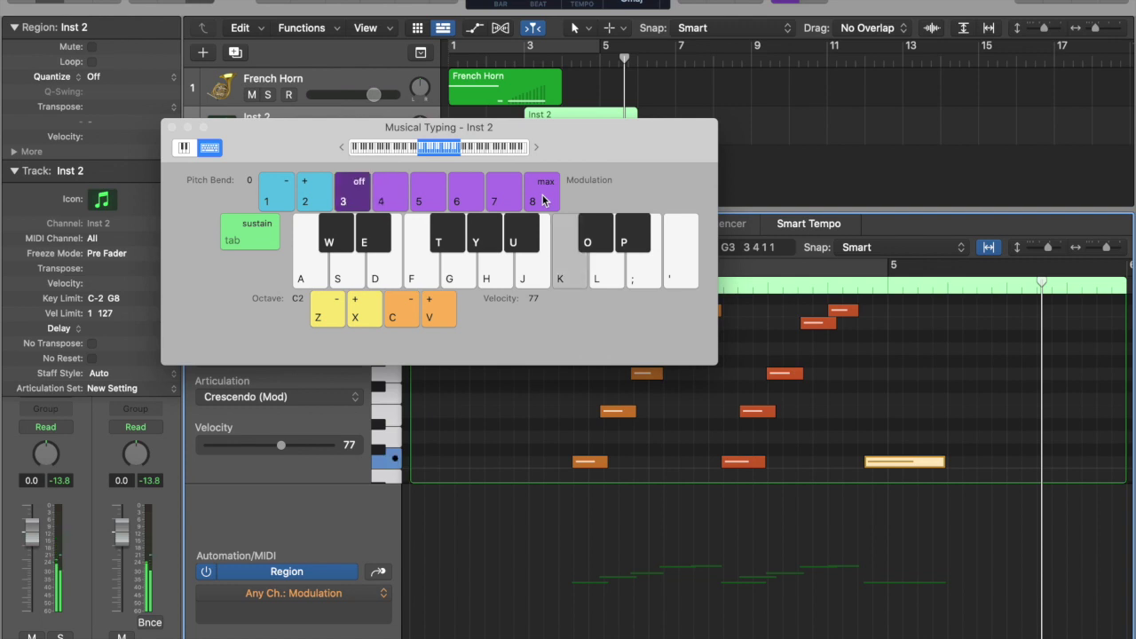
key(4)
key(k)
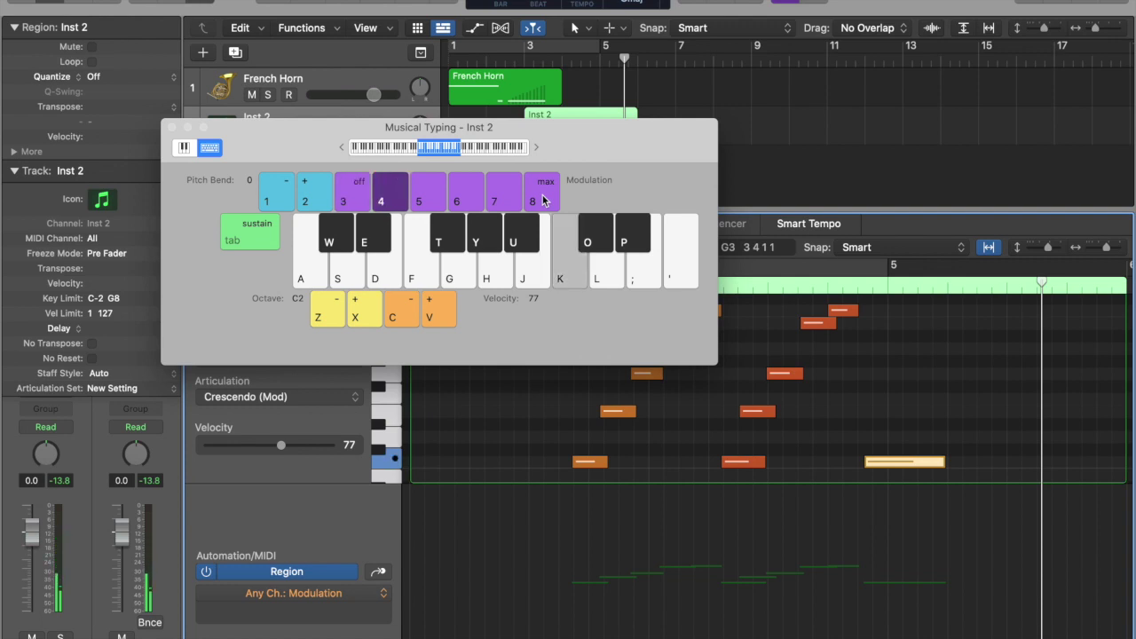
click(432, 201)
key(k)
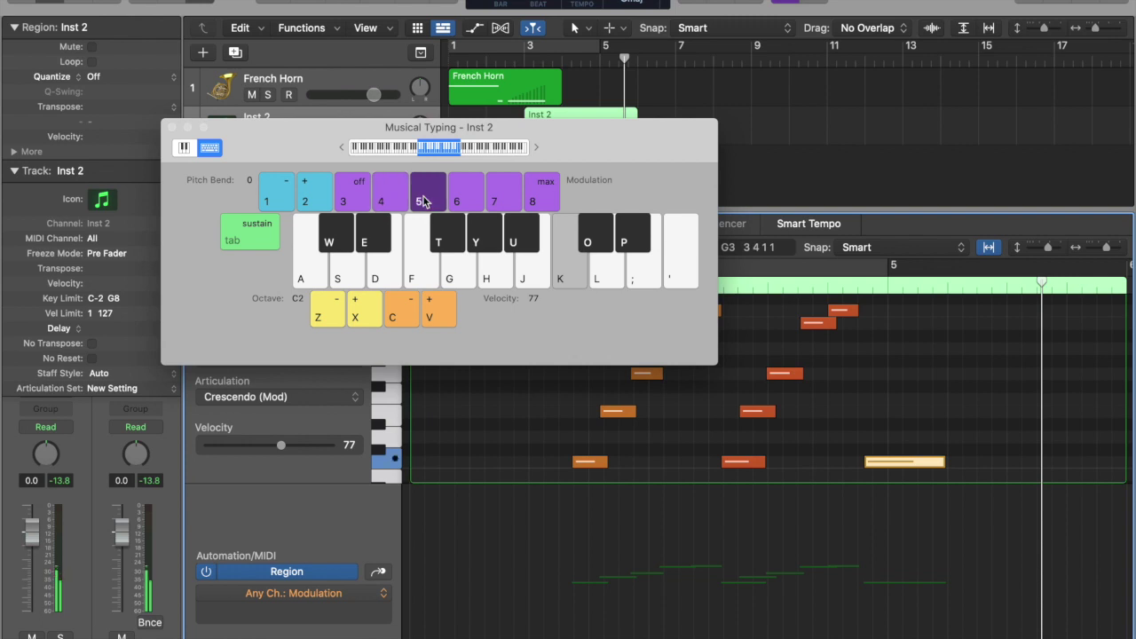
key(k)
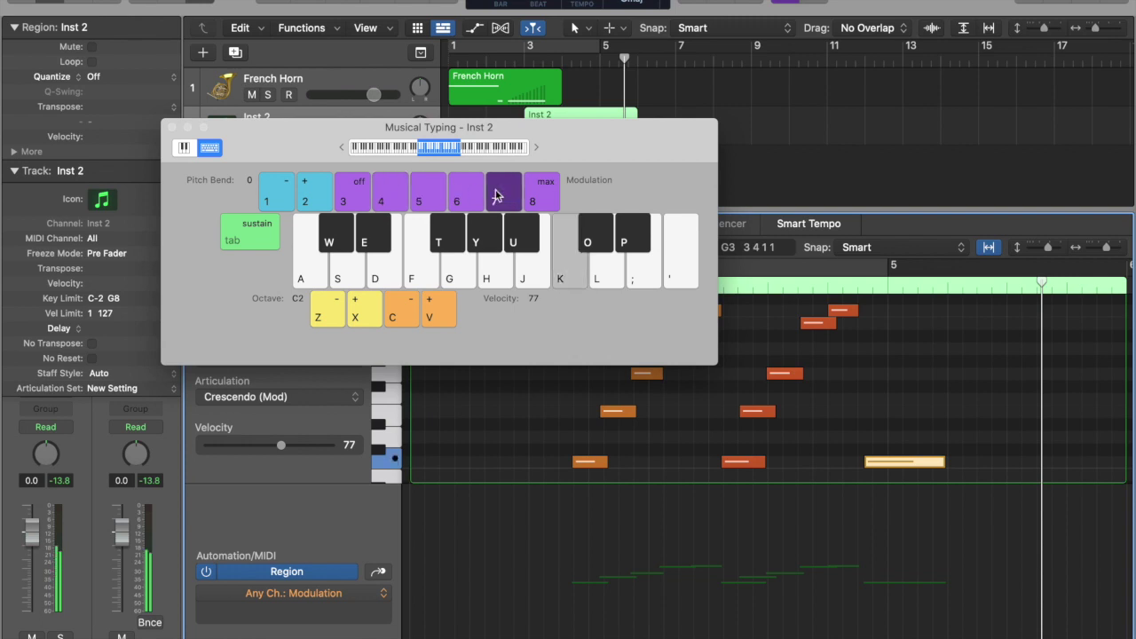
Step: Sweep the Musical Typing modulation between off and max, ending at max, play C3 again and close Musical Typing
click(534, 190)
key(7)
key(6)
key(5)
key(4)
key(3)
key(4)
key(5)
key(6)
key(7)
key(8)
key(7)
key(8)
key(7)
key(8)
key(7)
key(8)
key(7)
key(8)
key(7)
key(8)
key(k)
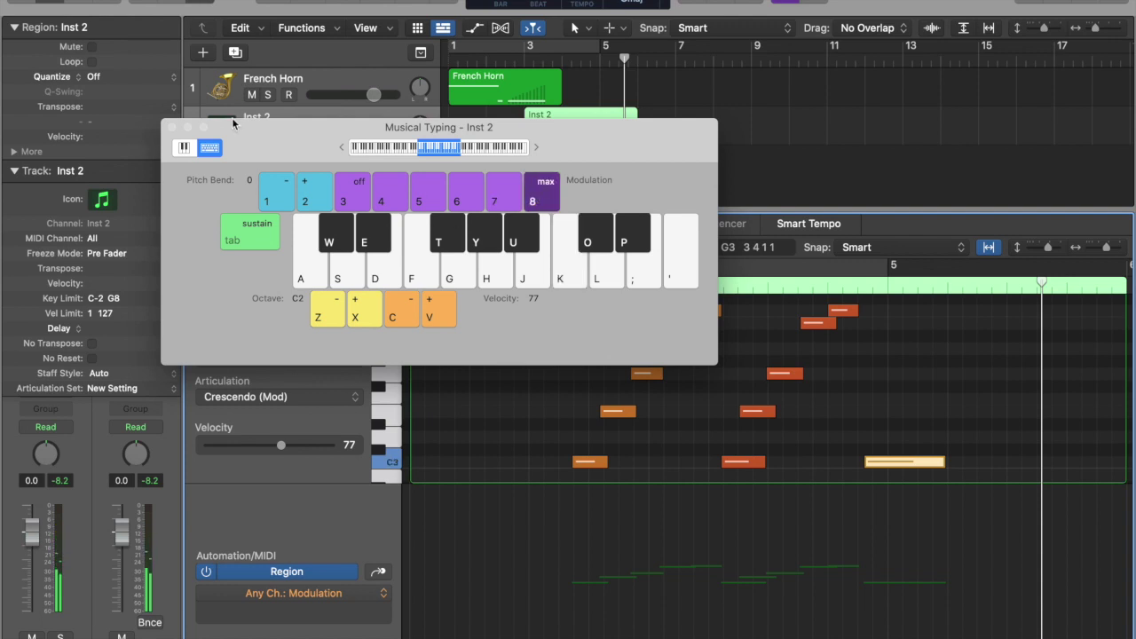
click(173, 130)
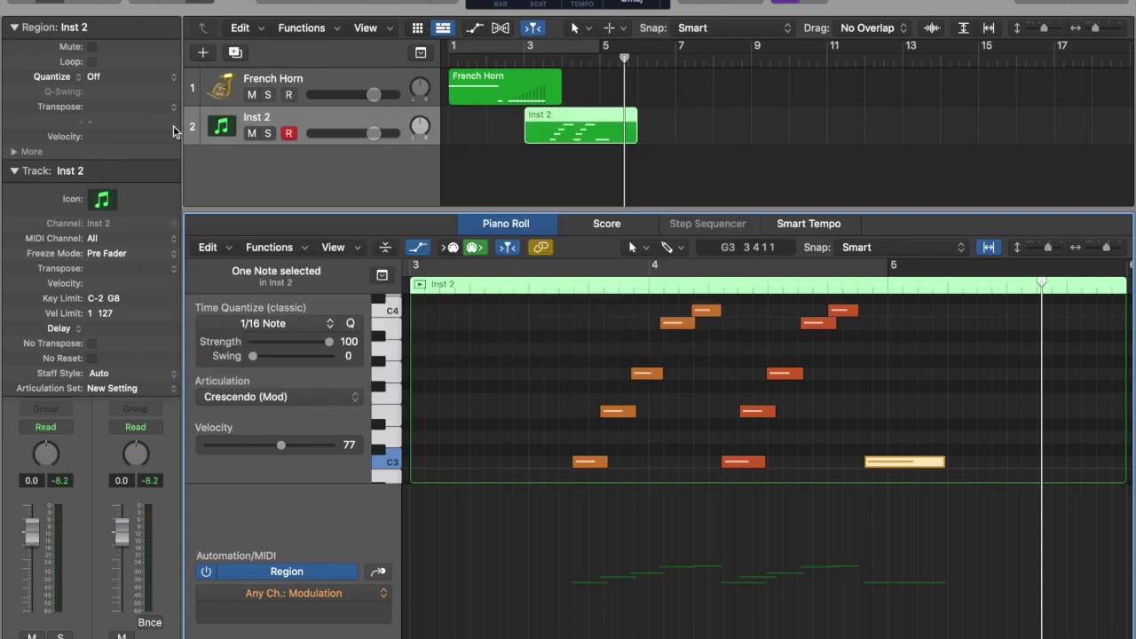
Step: Play the project on from the playhead and switch to the neighbouring desktop
key(space)
key(ctrl+Left)
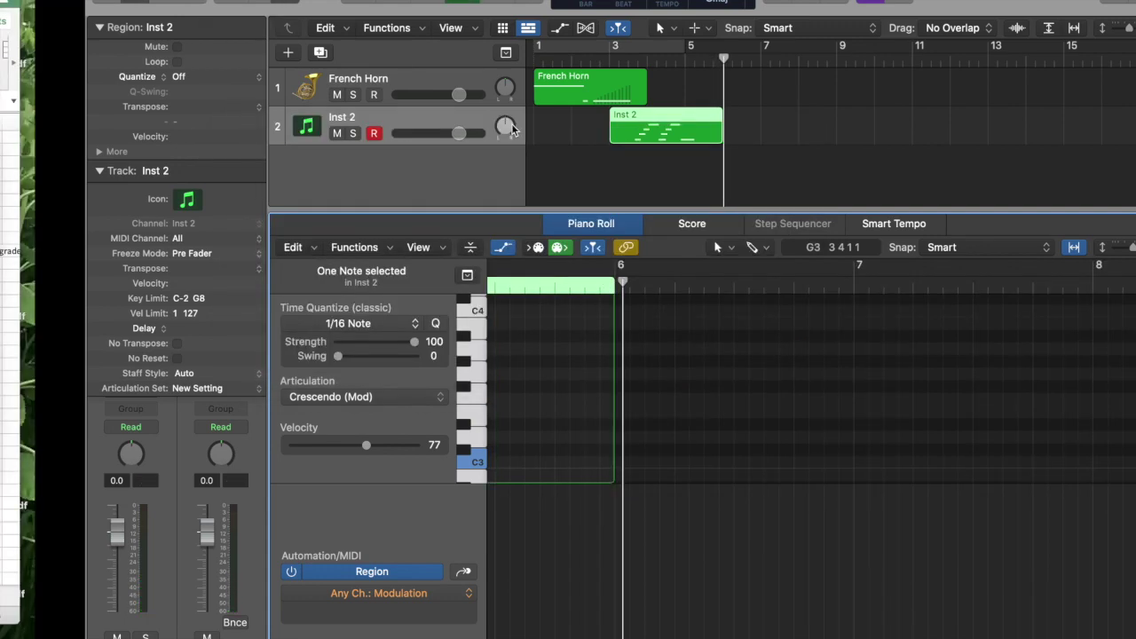